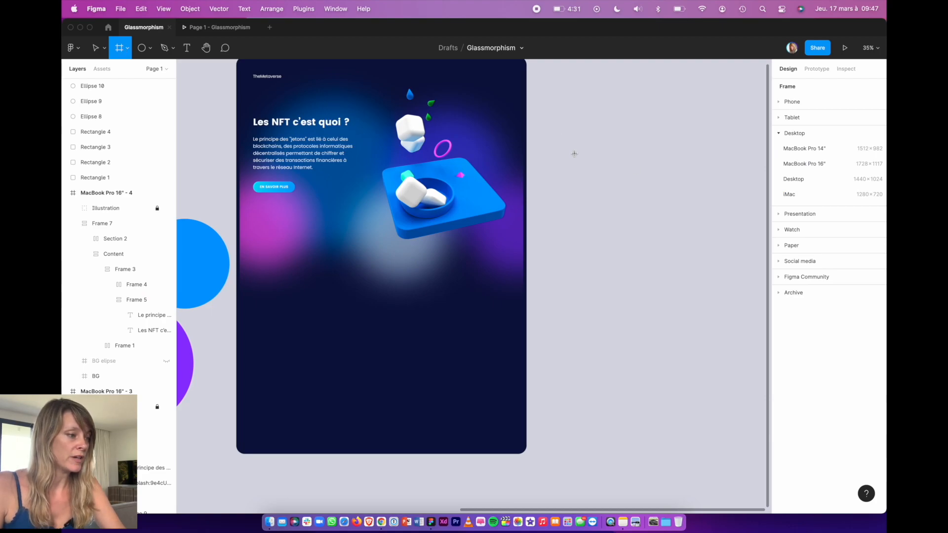
Draw a frame about 534 by 687 beside the landing page and set its corner radius to 8
left_click_drag(574, 154, 663, 269)
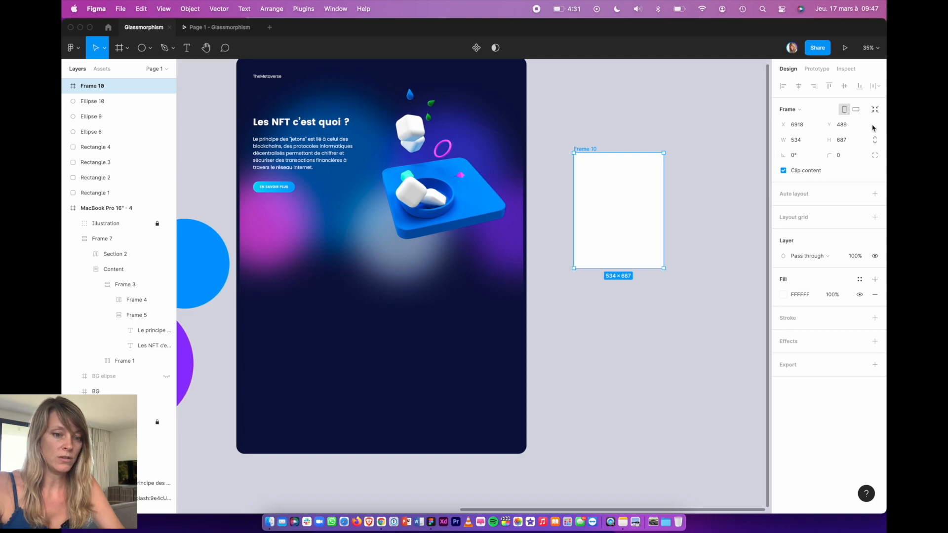
left_click(843, 156)
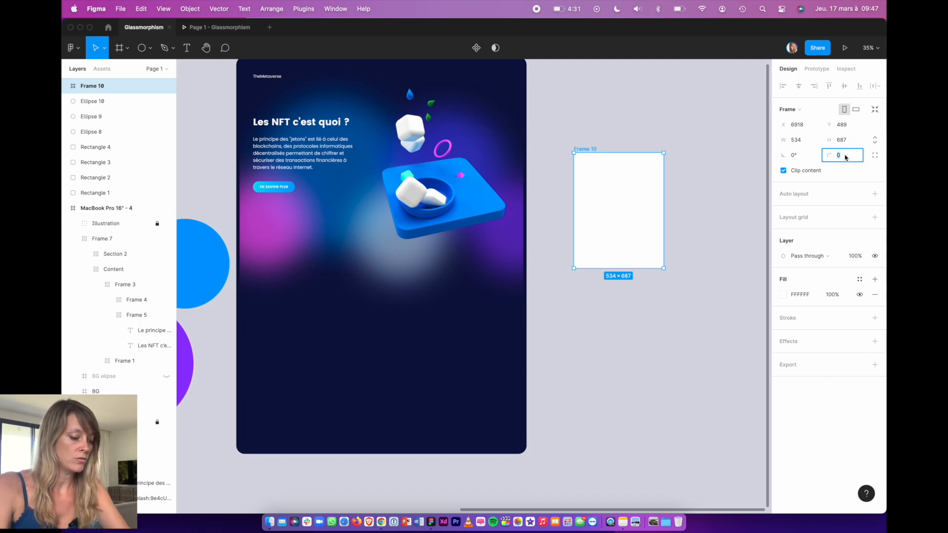
type("8")
key("Return")
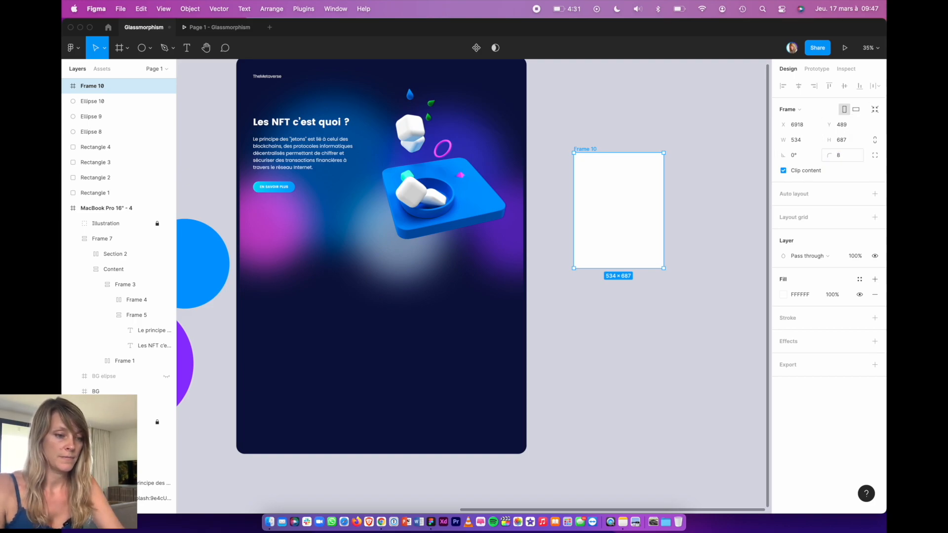
Give the new frame a white linear gradient fill running from 50% to 10% opacity
left_click(783, 296)
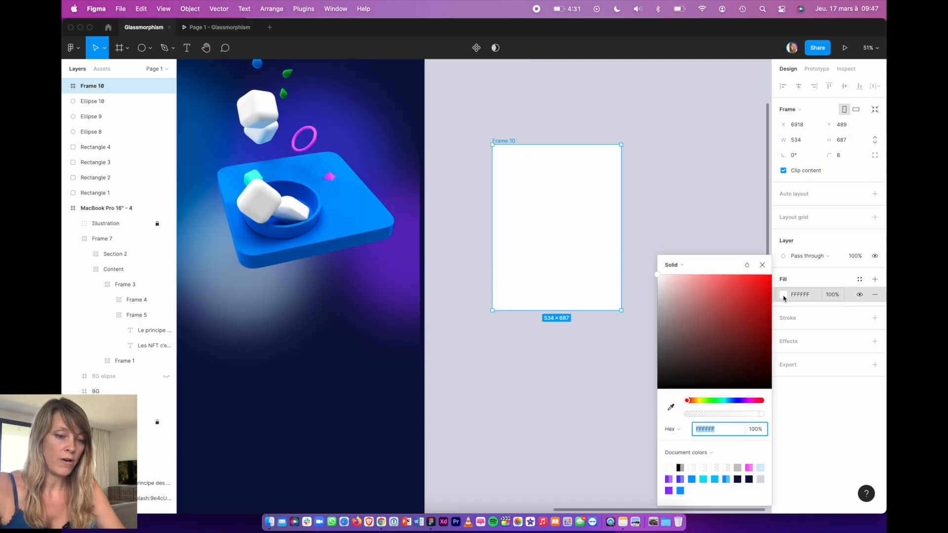
left_click(670, 265)
left_click(684, 276)
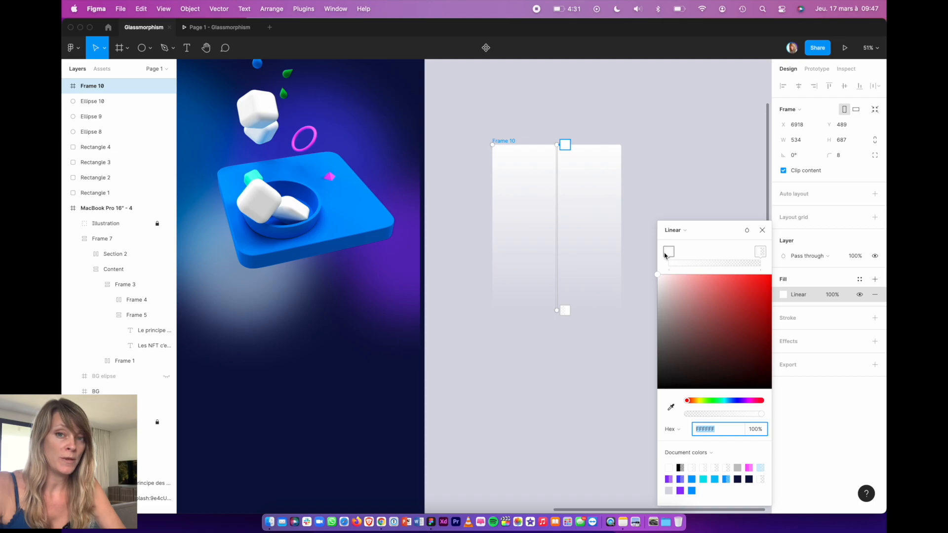
left_click(754, 430)
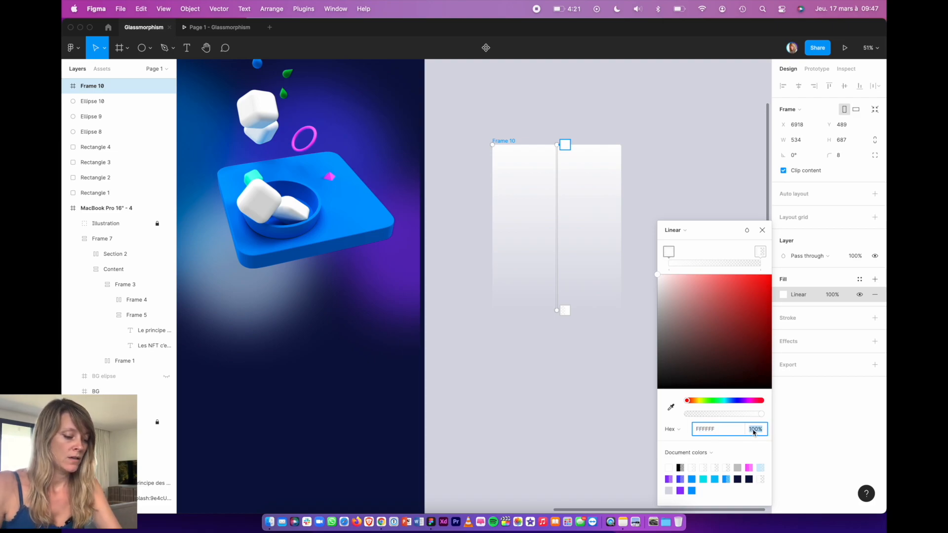
type("50")
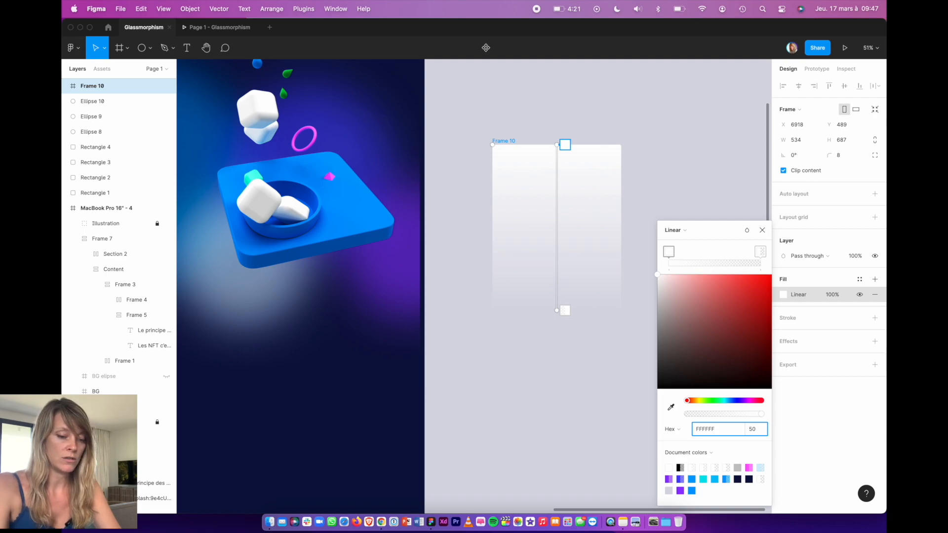
key("Return")
left_click(760, 251)
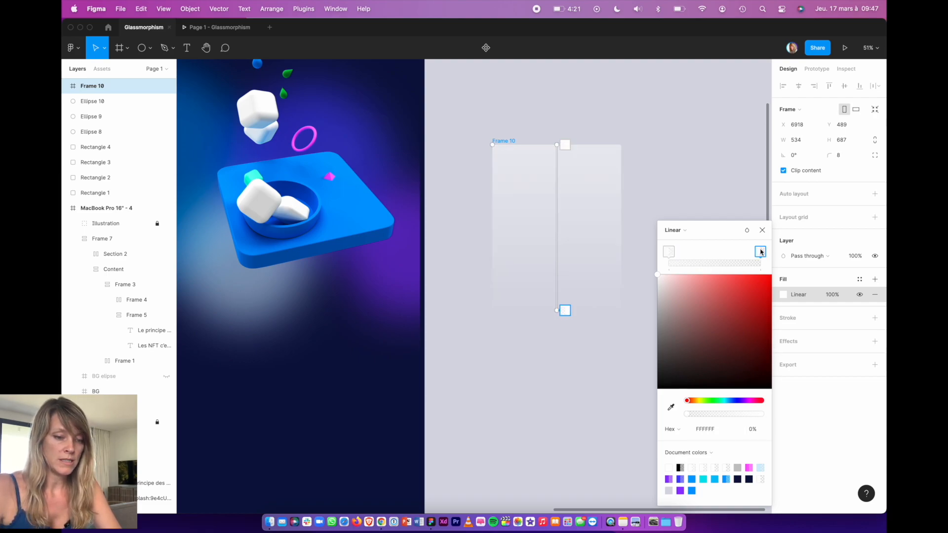
left_click(752, 429)
type("10")
key("Return")
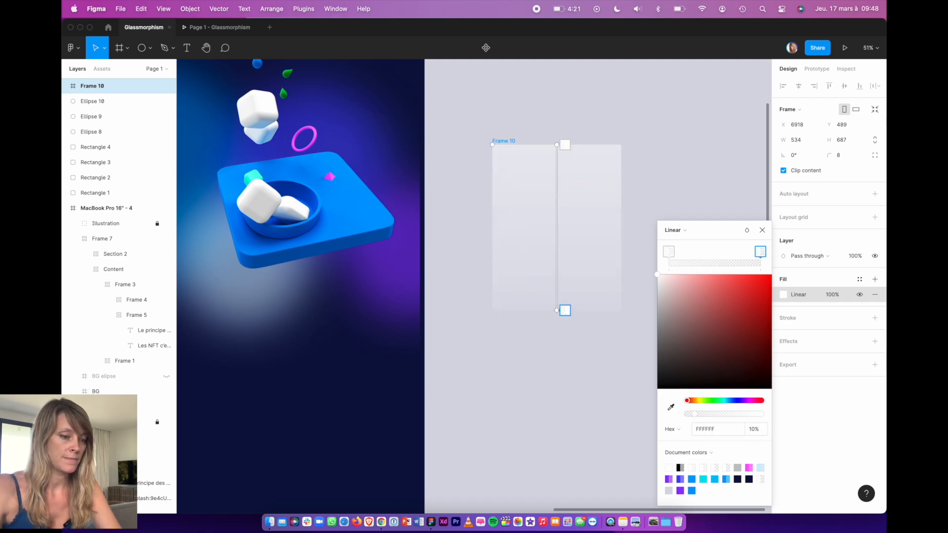
Place the card in Section 2 and angle its fill gradient diagonally from near the upper-left corner to the lower part of the right edge
scroll(514, 165, "down", 5)
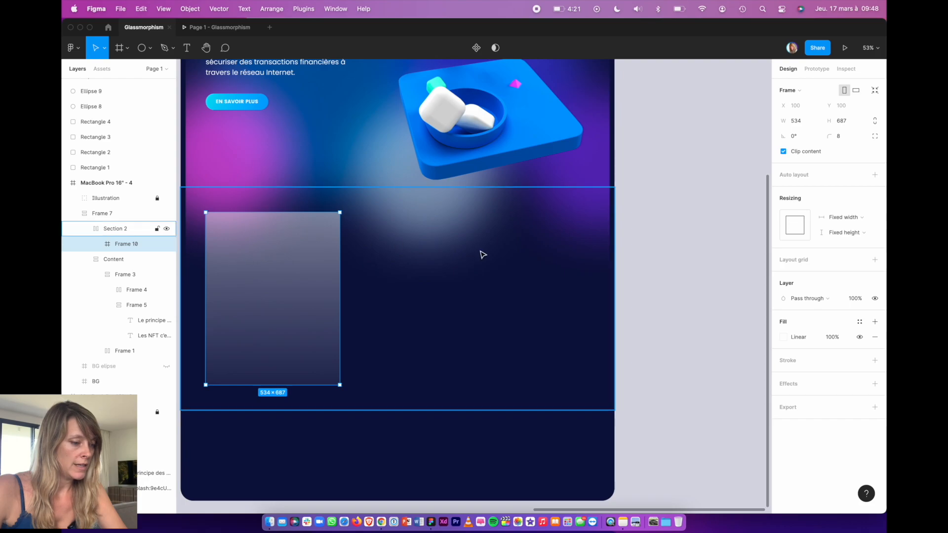
left_click(782, 336)
left_click_drag(272, 212, 206, 263)
left_click_drag(276, 386, 336, 343)
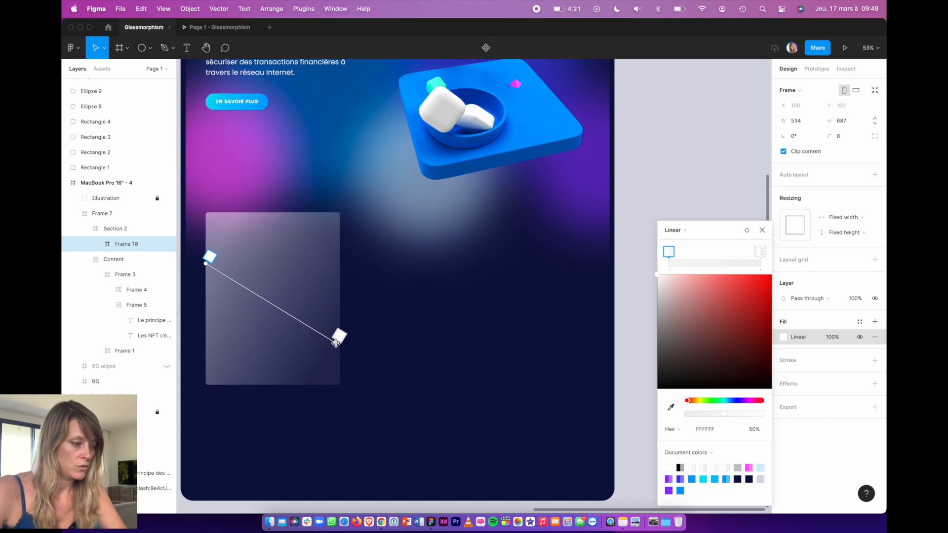
left_click_drag(204, 262, 206, 219)
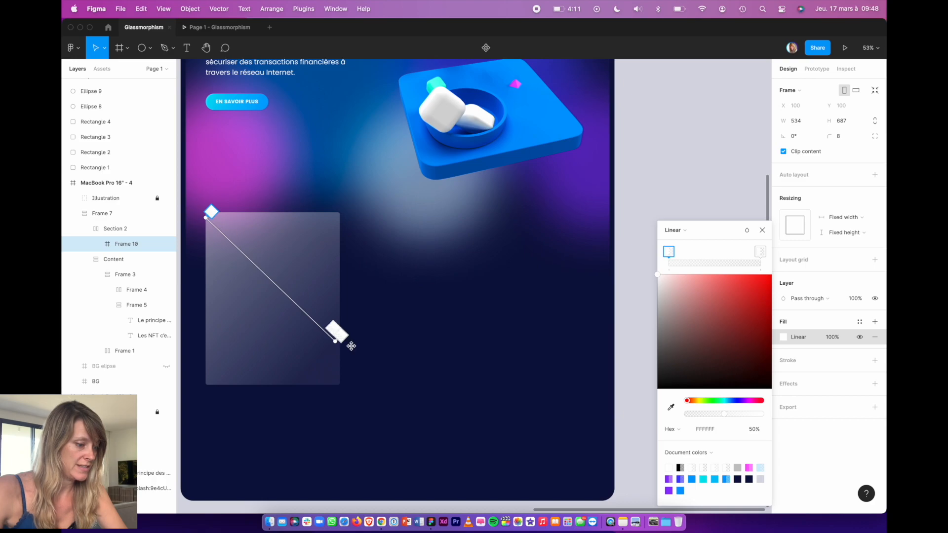
left_click_drag(335, 343, 341, 340)
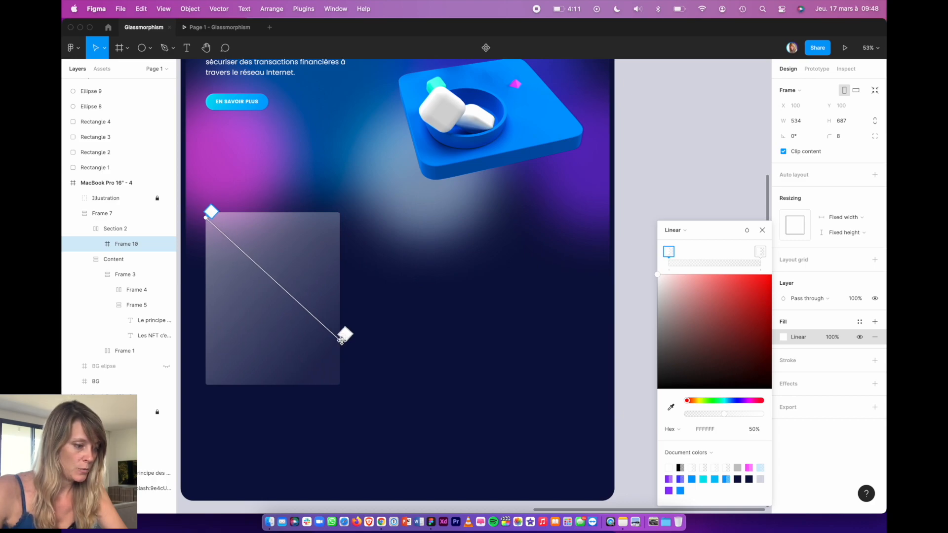
left_click(291, 291)
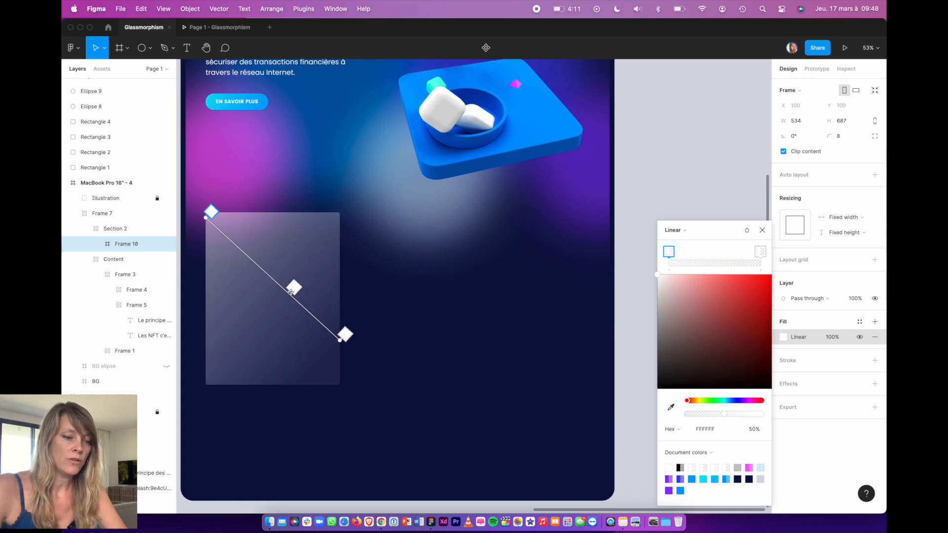
key("BackSpace")
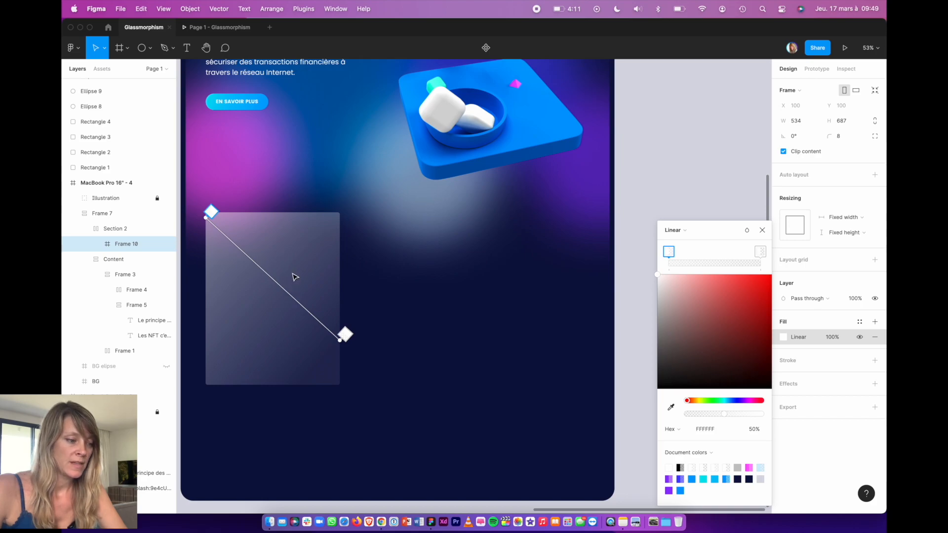
left_click(762, 231)
Add a background blur effect of 50 to the card
left_click(874, 384)
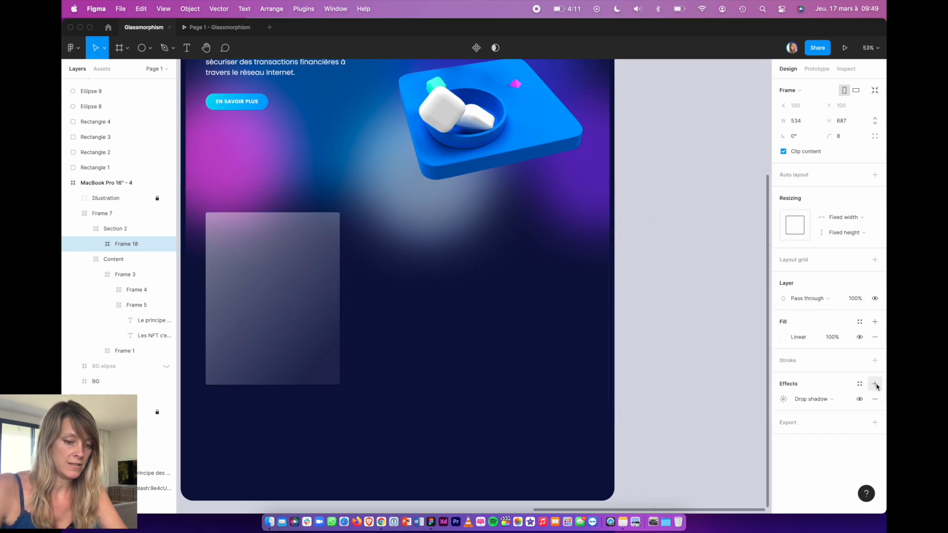
left_click(817, 400)
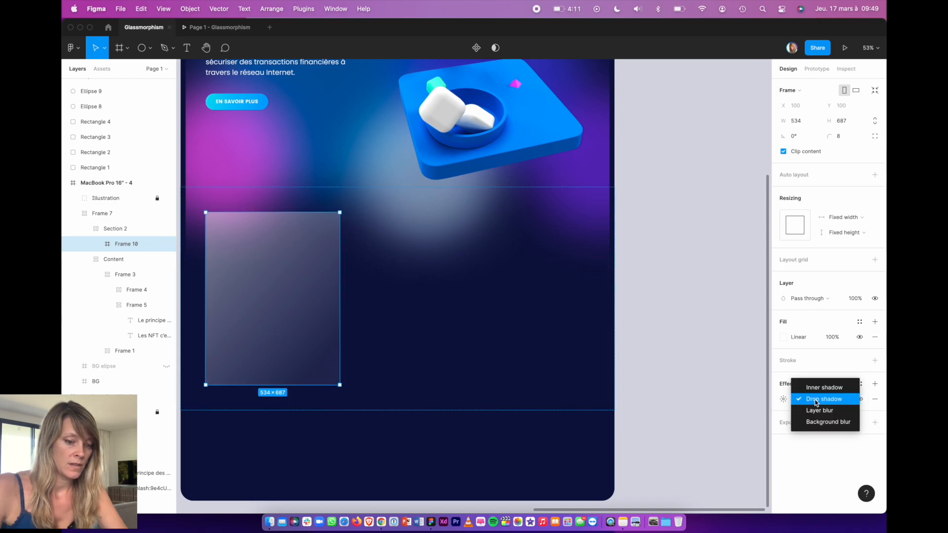
left_click(816, 422)
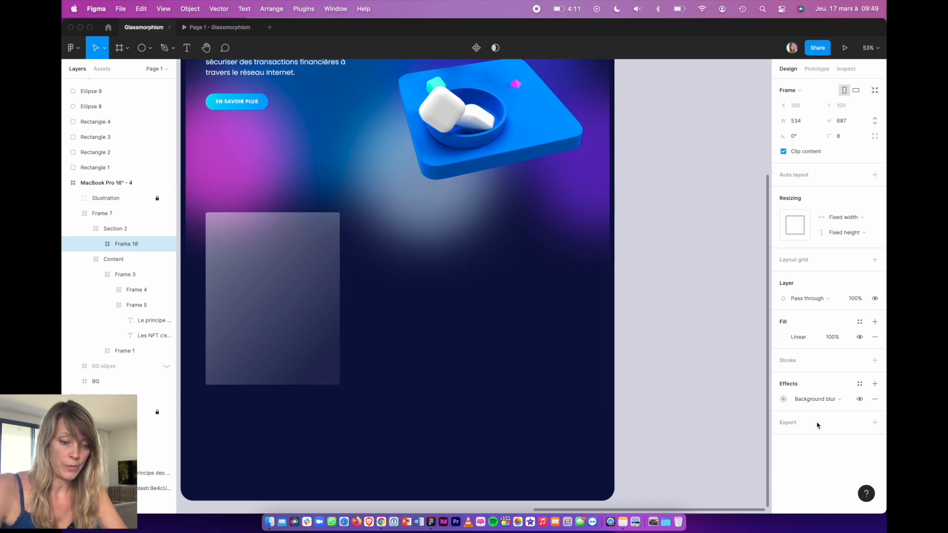
left_click(783, 399)
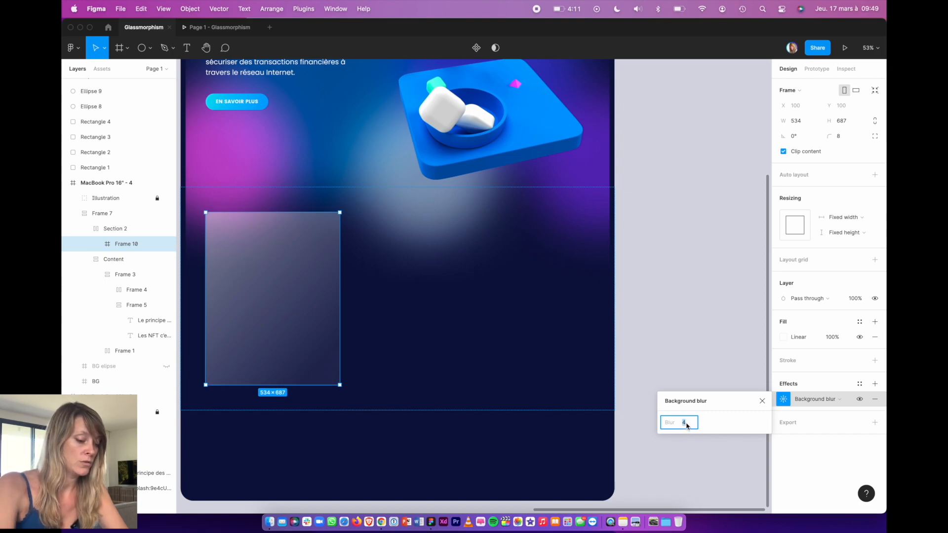
key("Return")
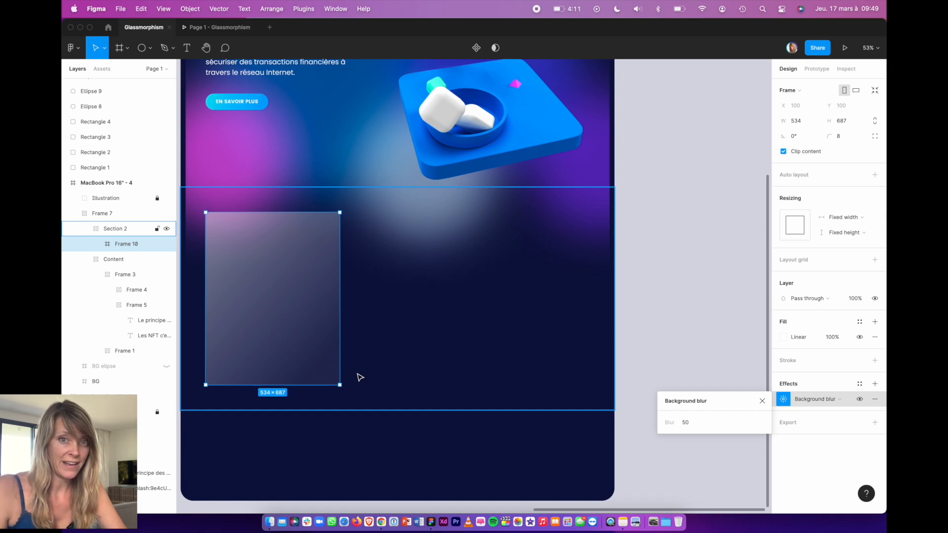
left_click(762, 401)
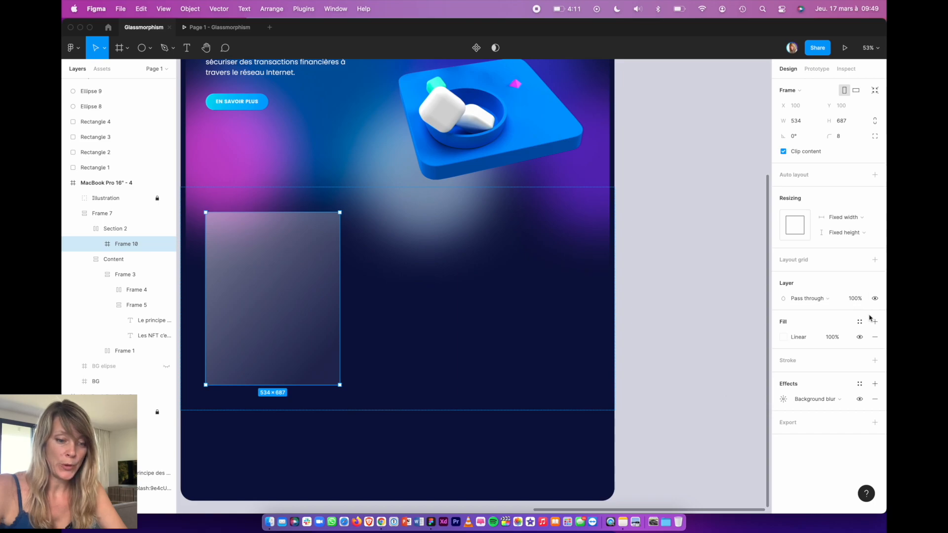
Add a stroke to the card and set its colour to FFFFFF
left_click(876, 360)
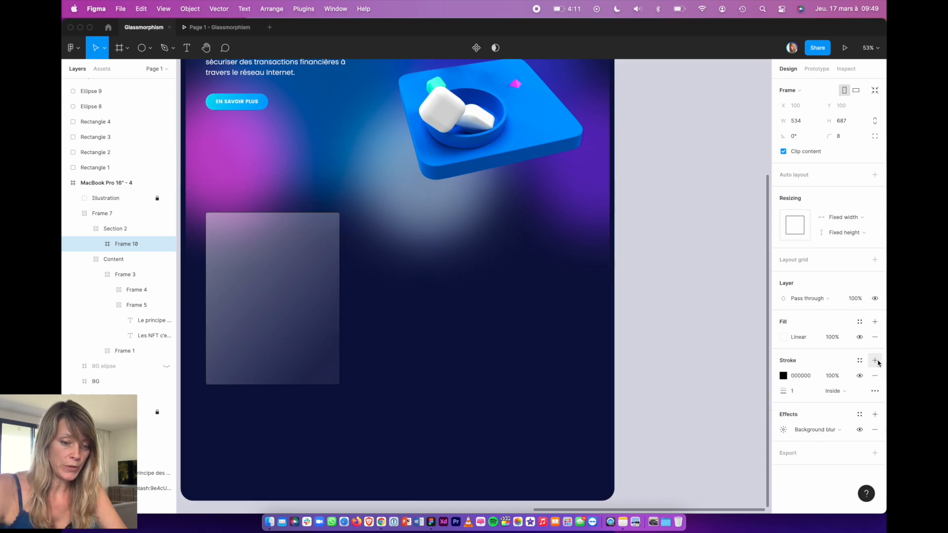
left_click(782, 376)
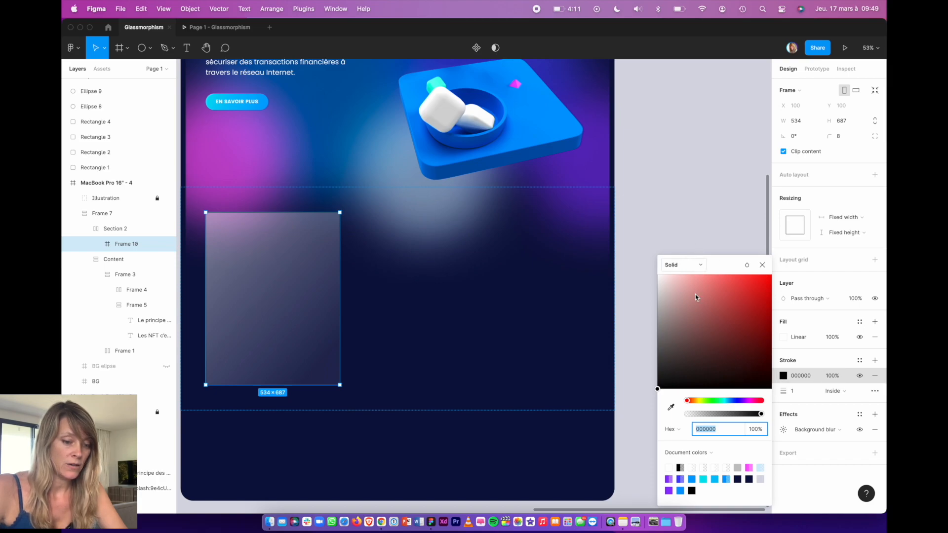
type("F")
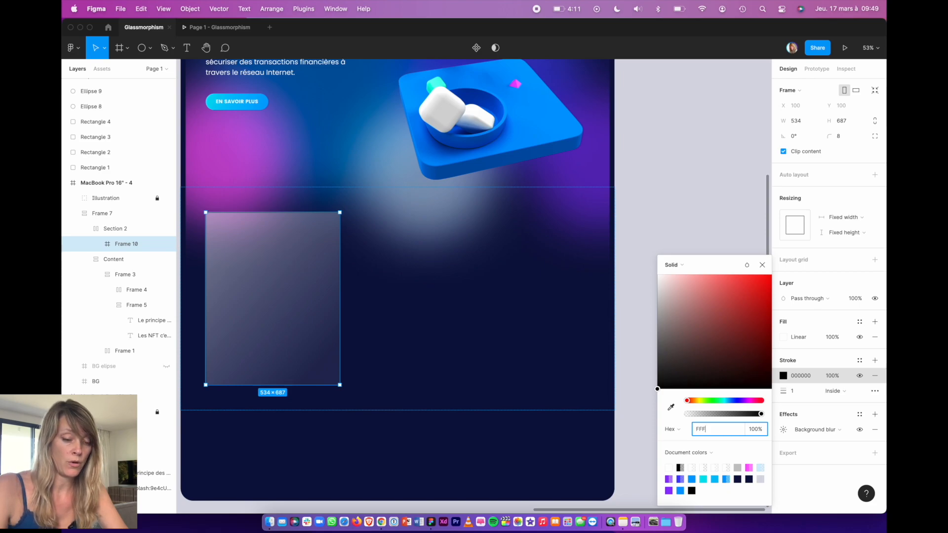
type("FF")
key("Return")
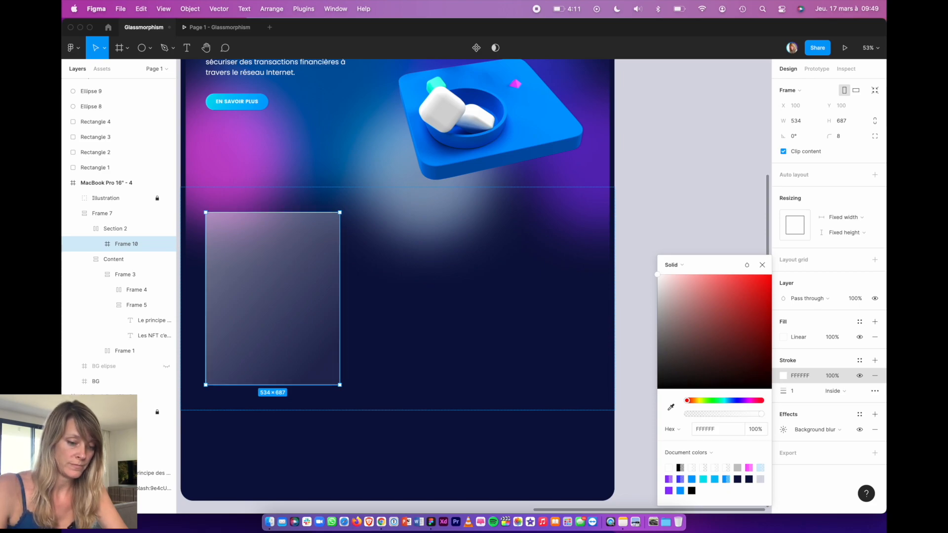
Turn the card's stroke into a linear gradient running from 50% to 10% opacity
left_click(670, 265)
left_click(675, 276)
left_click(754, 430)
type("50")
key("Return")
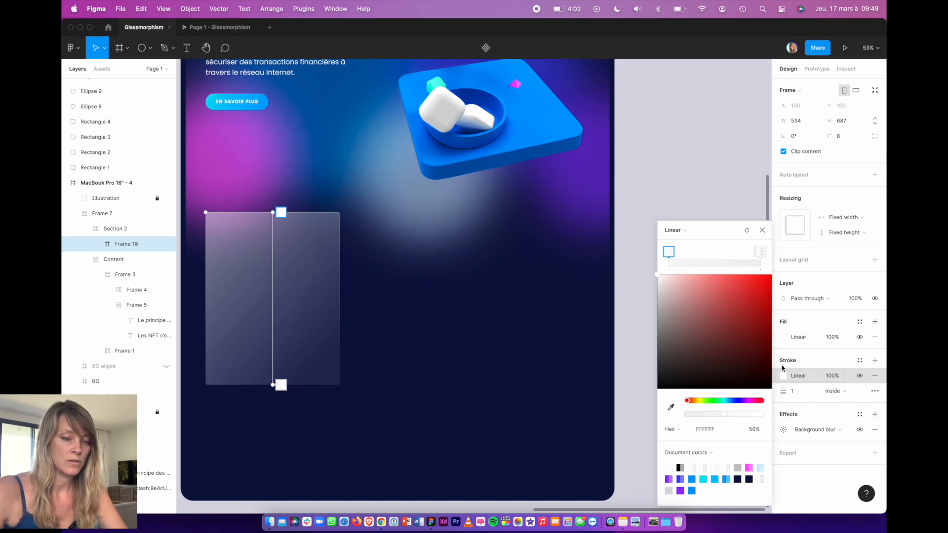
left_click(760, 251)
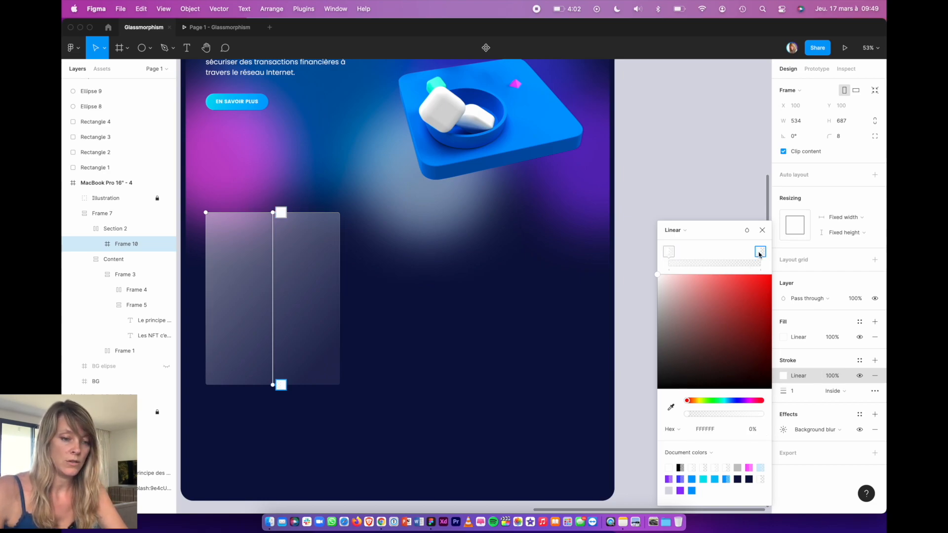
left_click(753, 430)
type("1")
key("Return")
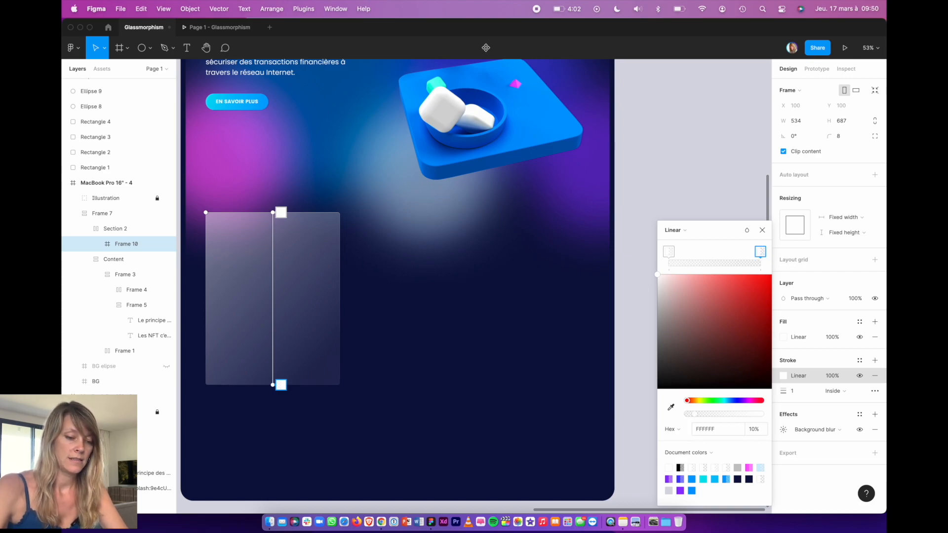
Angle the stroke gradient diagonally from near the card's upper-left corner to the lower part of its right edge
left_click_drag(274, 212, 208, 228)
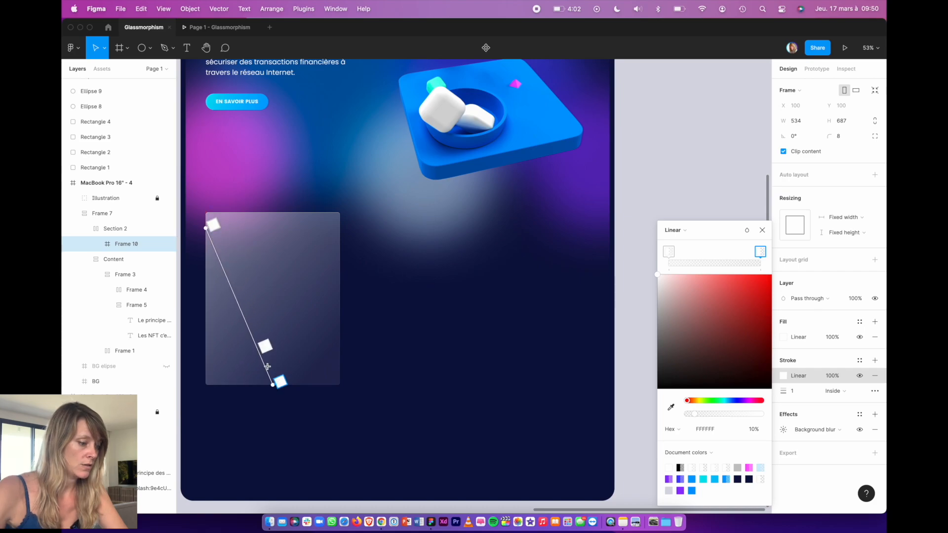
mouse_move(274, 386)
left_mouse_down()
mouse_move(309, 341)
mouse_move(340, 339)
left_mouse_up()
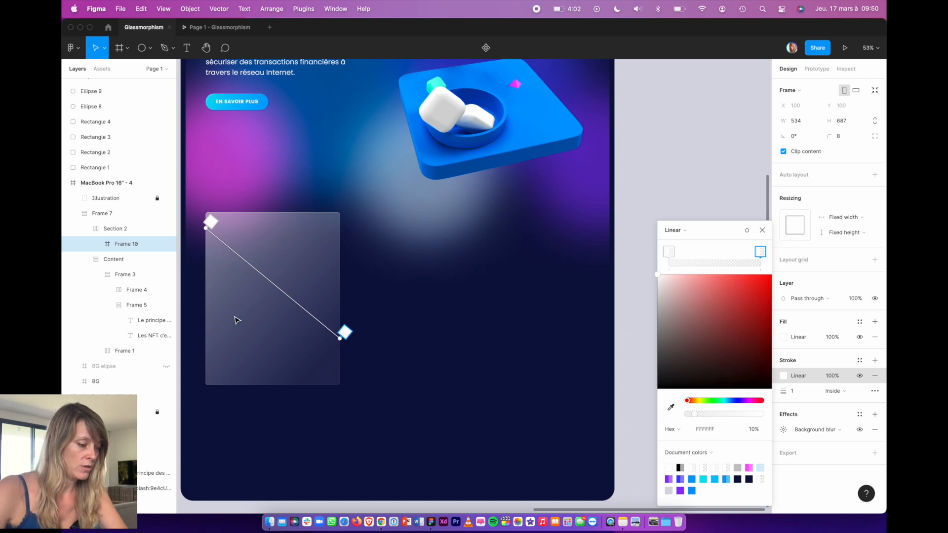
scroll(236, 320, "up", 5)
scroll(236, 320, "up", 2)
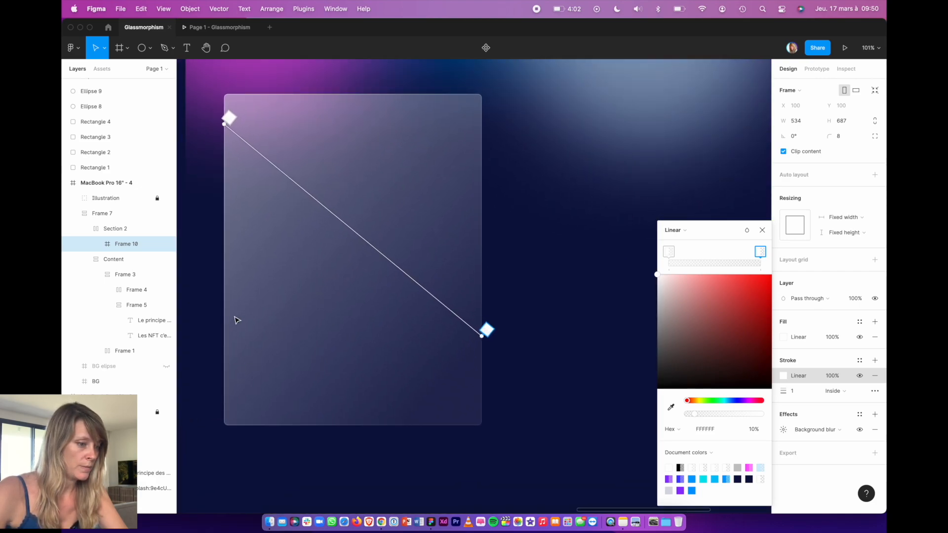
left_click(762, 230)
left_click(634, 254)
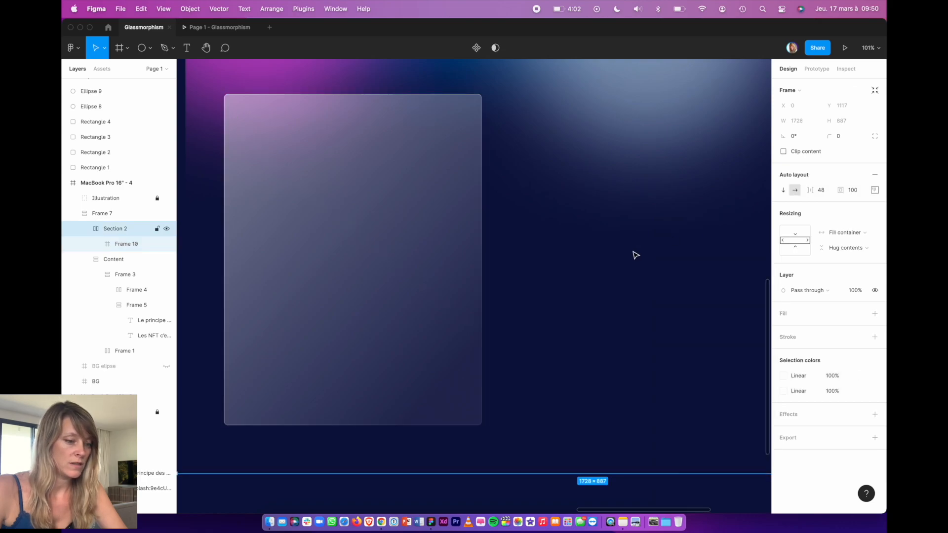
Set the card's stroke weight to 2
left_click(334, 269)
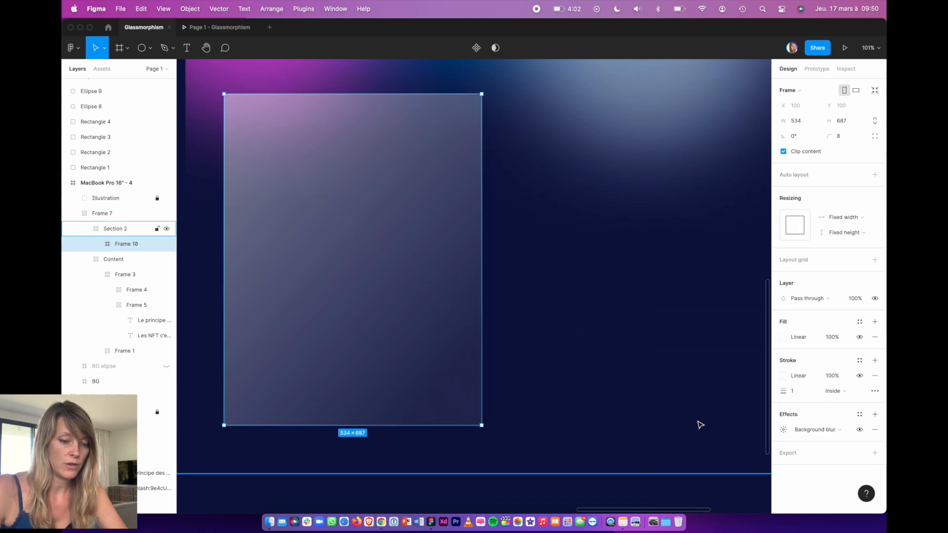
left_click(793, 391)
type("2")
key("Return")
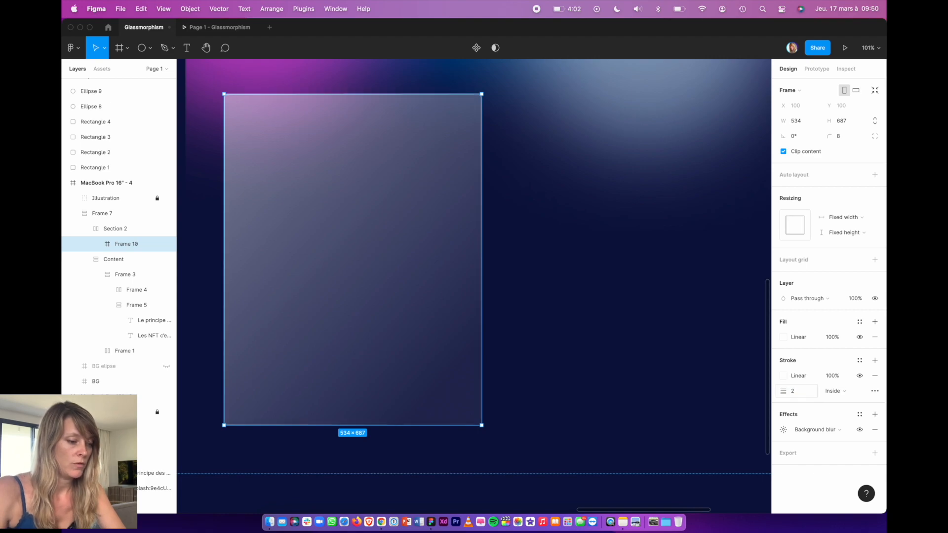
left_click(587, 353)
left_click(441, 335)
key("Escape")
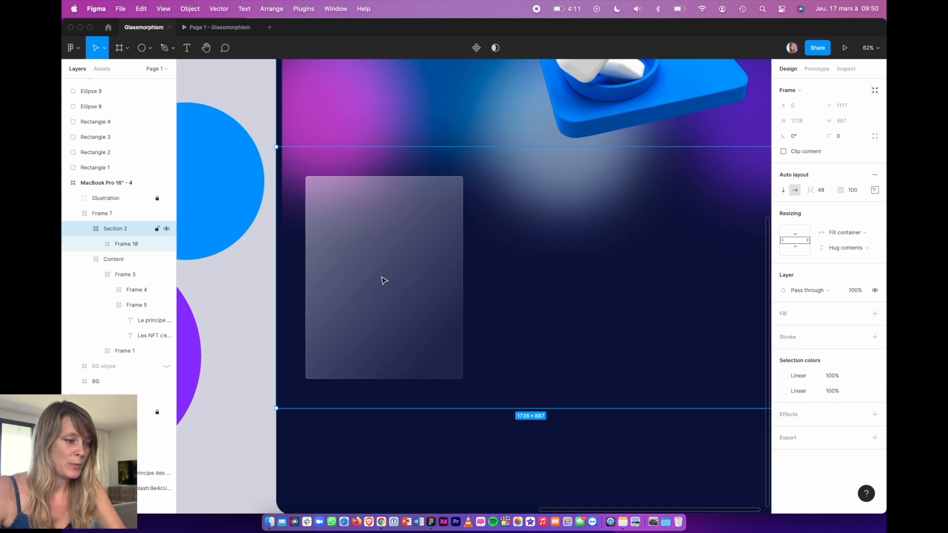
Apply vertical auto layout to the glass card with 32 spacing between items and 32 padding
left_click(384, 280)
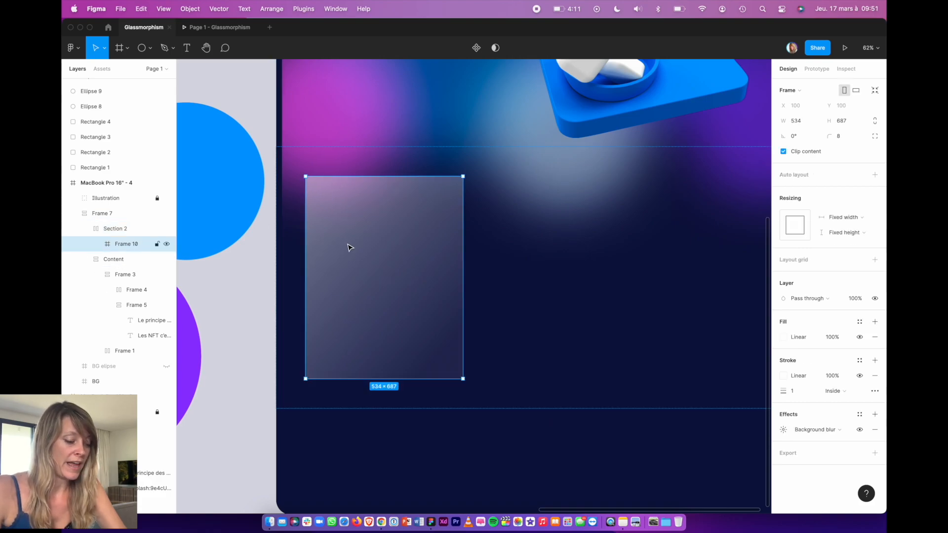
key("shift+a")
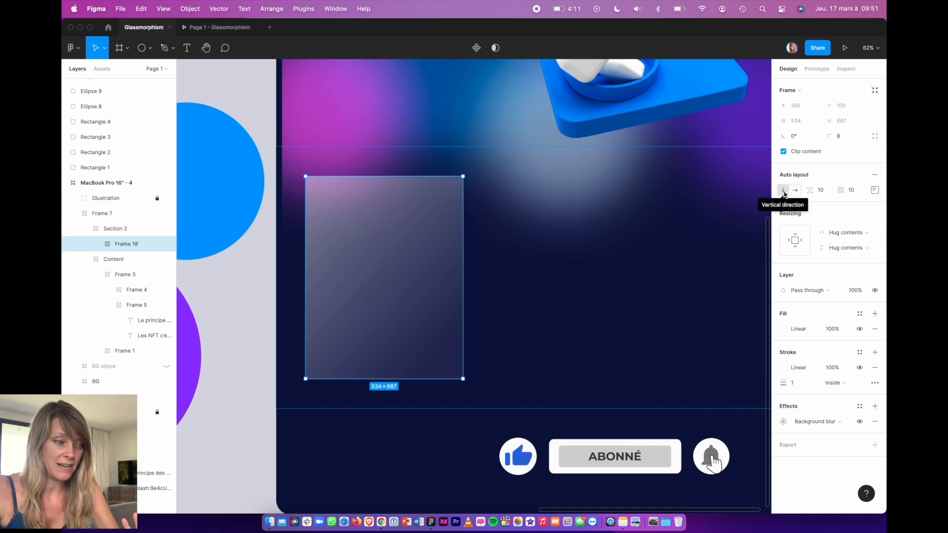
left_click(825, 191)
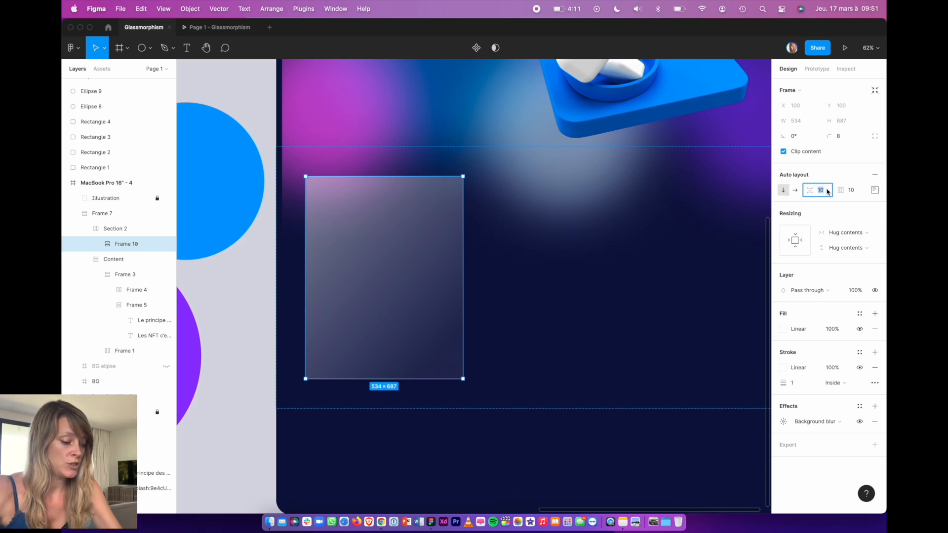
type("3")
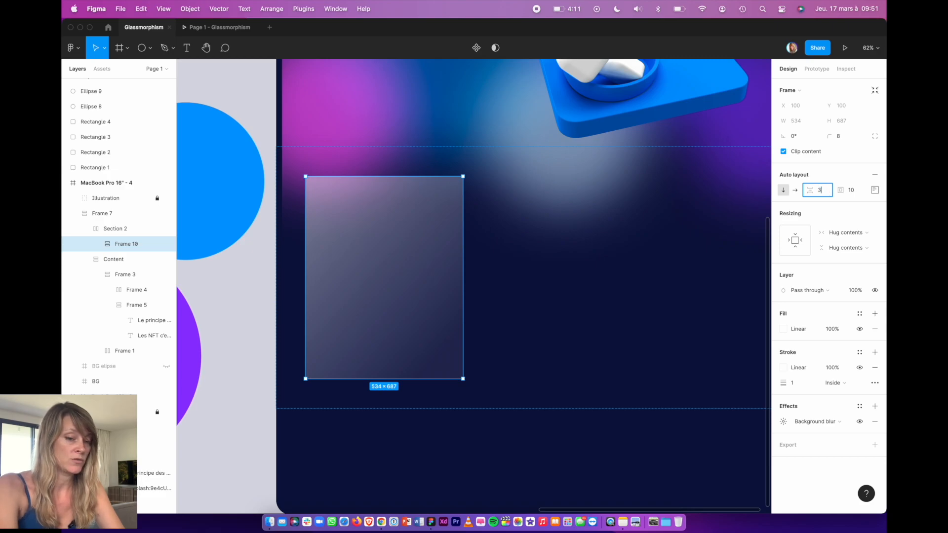
type("32")
key("Return")
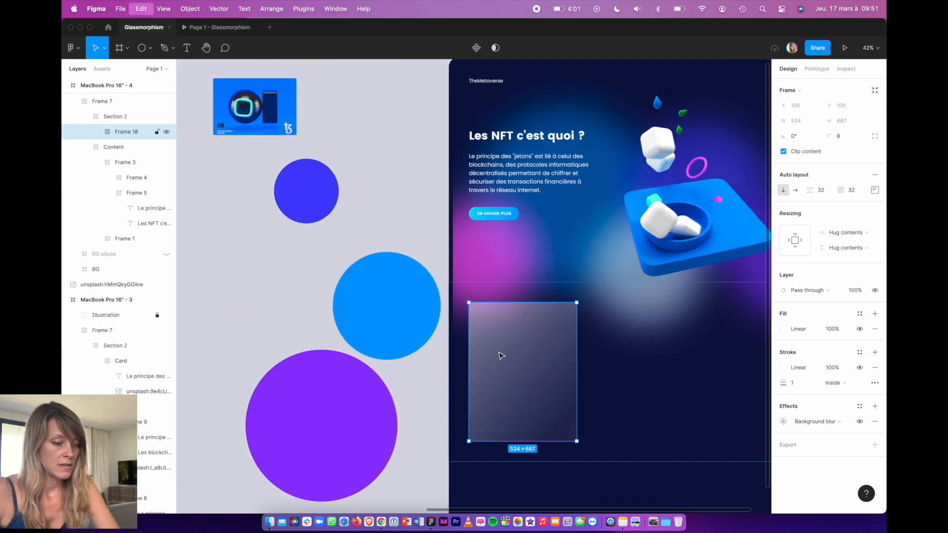
Paste the copied blue Unsplash image into the glass card
key("super+v")
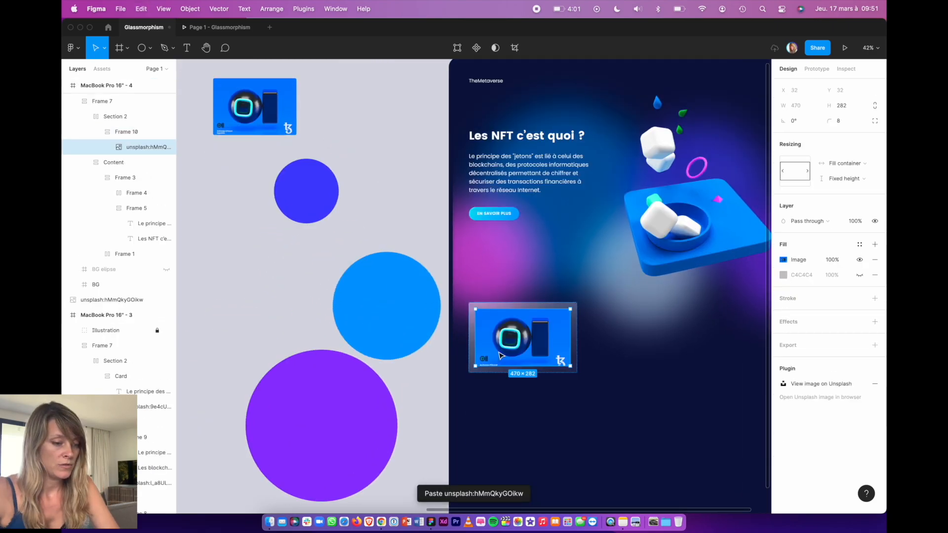
scroll(498, 354, "up", 3)
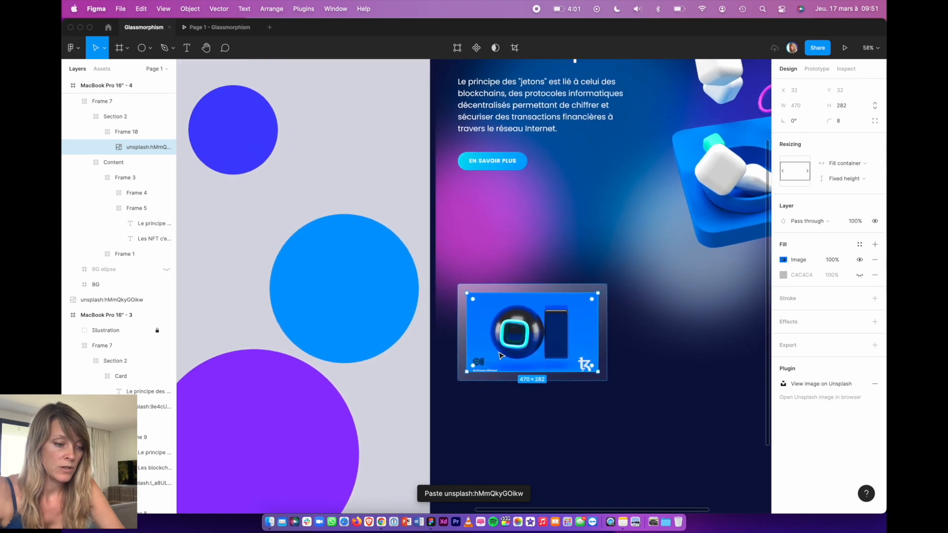
scroll(499, 354, "right", 3)
scroll(501, 356, "right", 1)
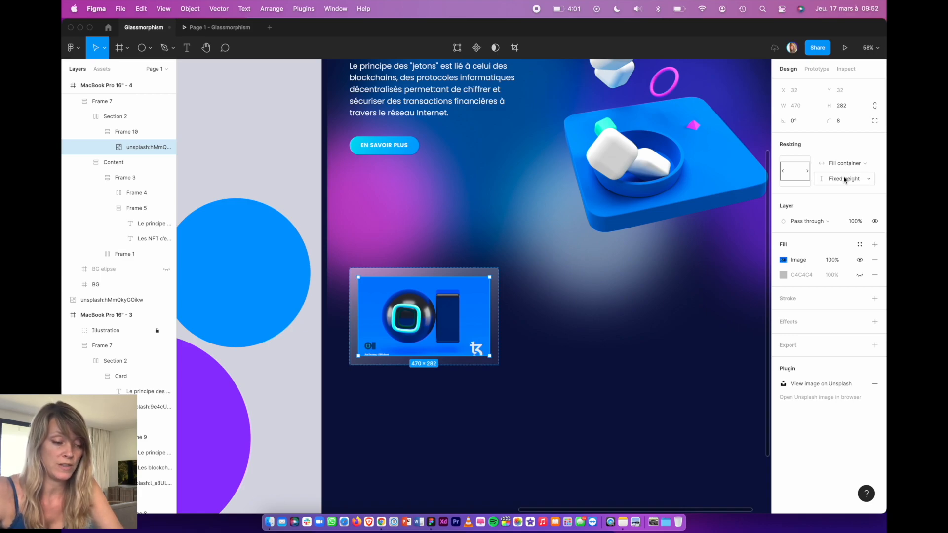
left_click(497, 272)
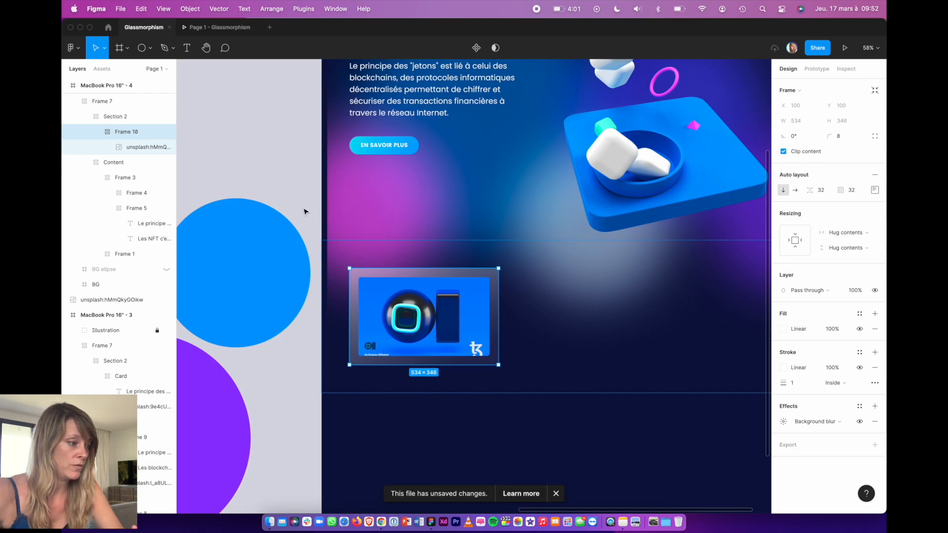
Copy the hero's heading and paragraph frame into the glass card below its image
scroll(402, 146, "up", 2)
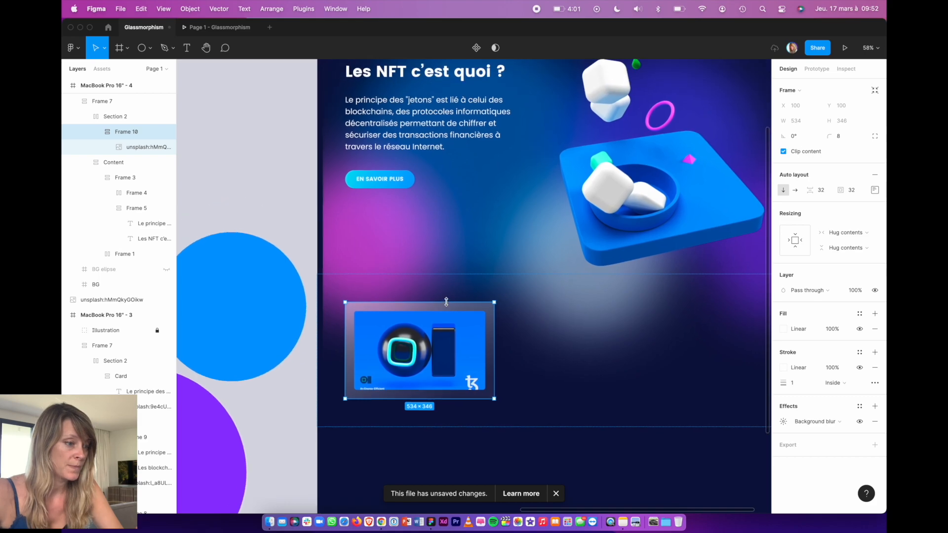
left_click(394, 129)
double_click(394, 130)
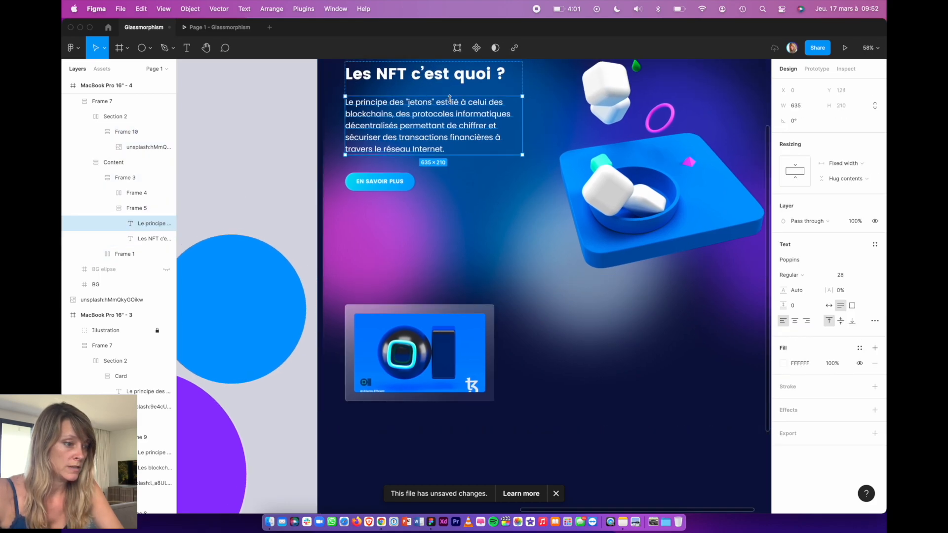
left_click(518, 85)
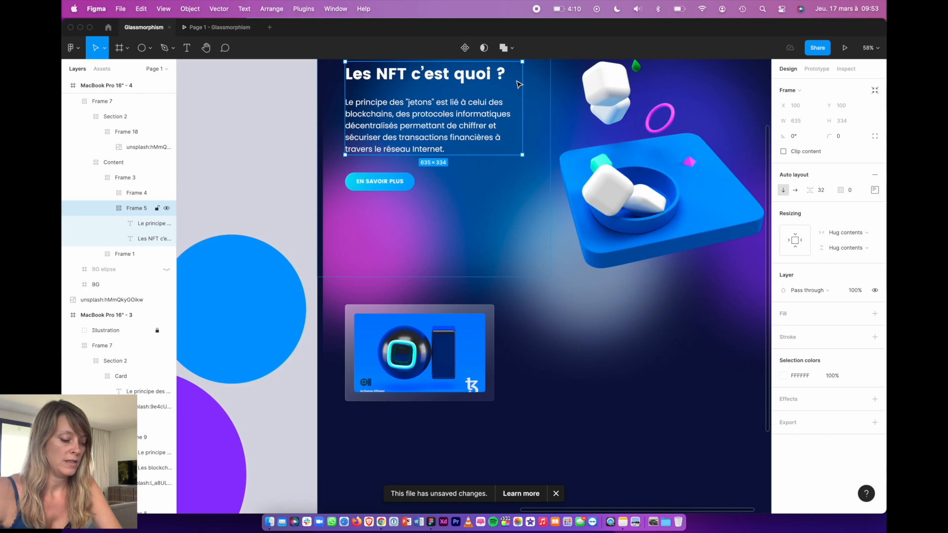
left_click(421, 374)
left_click(421, 373)
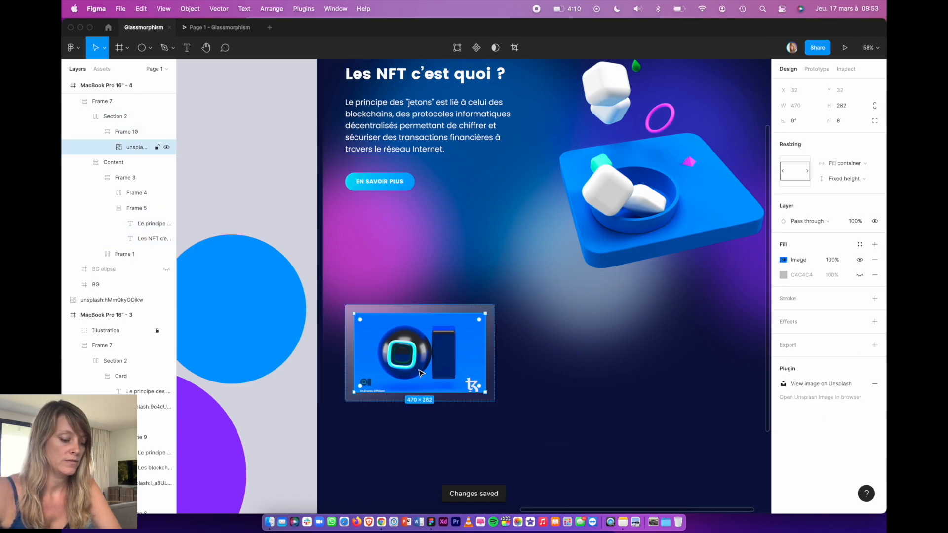
key("super+v")
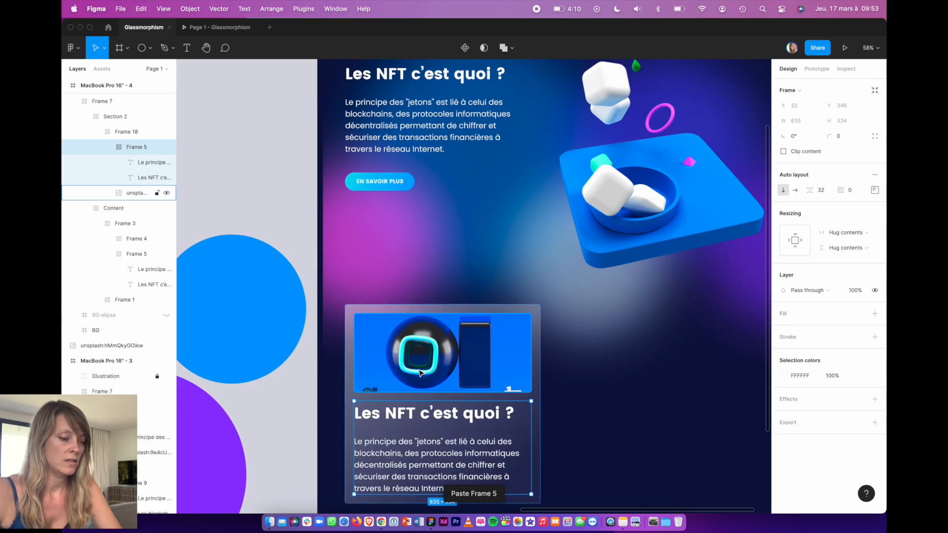
Set the font size of the card's "Les NFT c'est quoi ?" title to 24
left_click(406, 417)
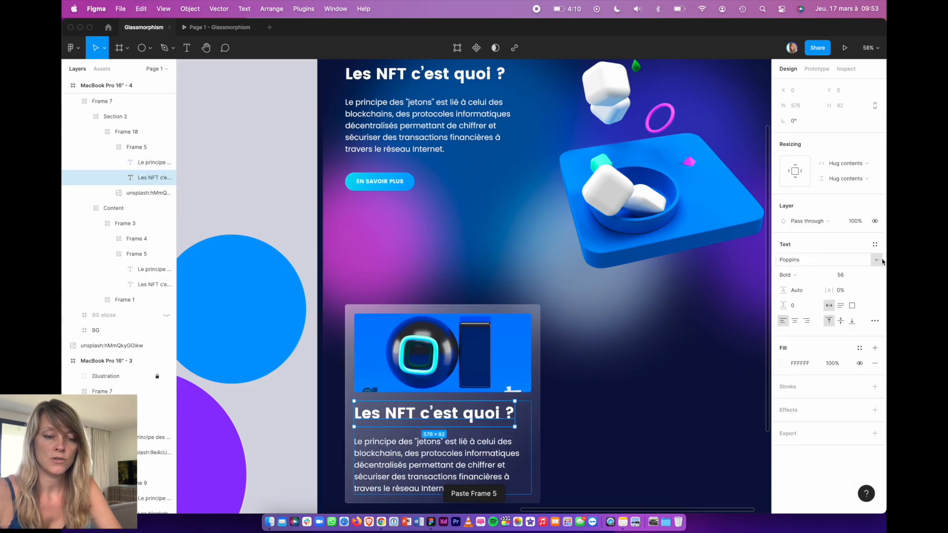
left_click(849, 278)
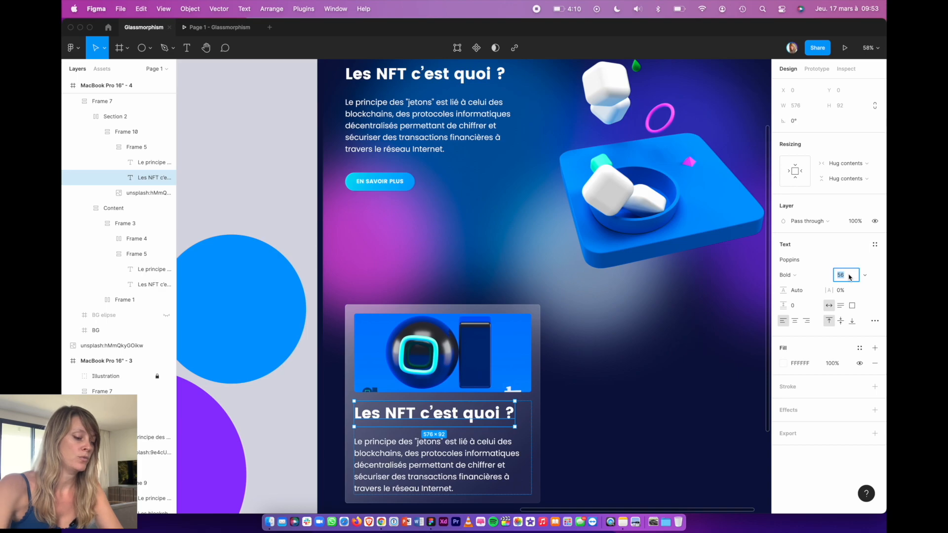
type("24")
key("Return")
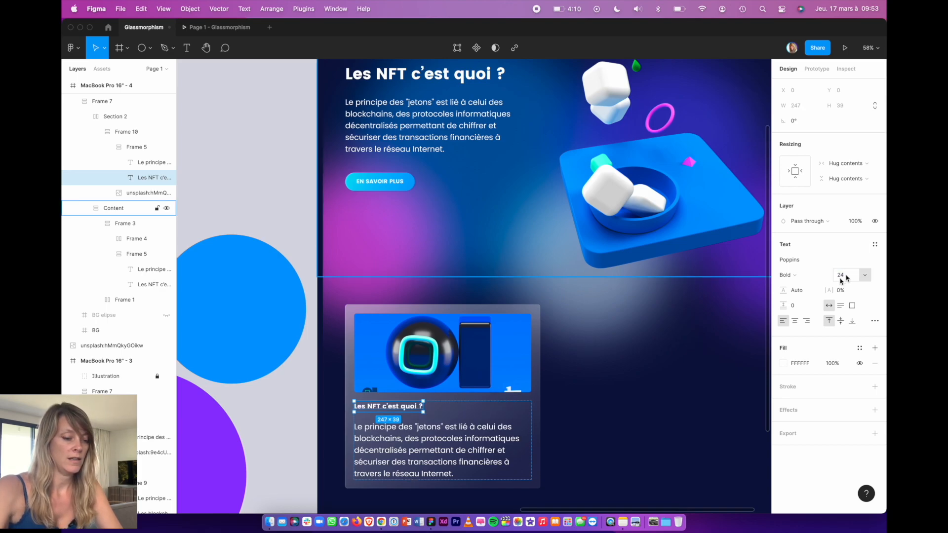
Set the font size of the card's description paragraph to 18
left_click(150, 162)
left_click(857, 274)
type("18")
key("Return")
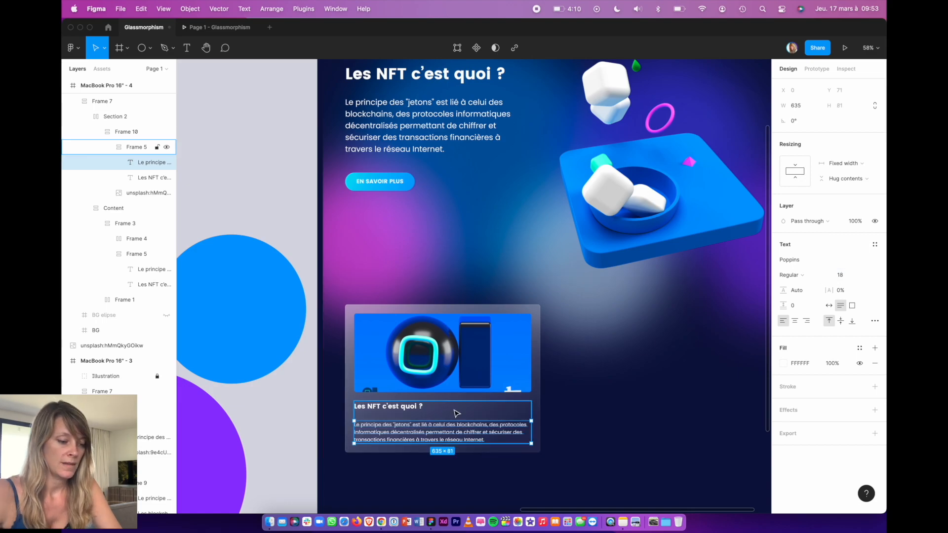
Set the spacing between the title and paragraph in the card's text frame to 16
scroll(454, 413, "up", 5)
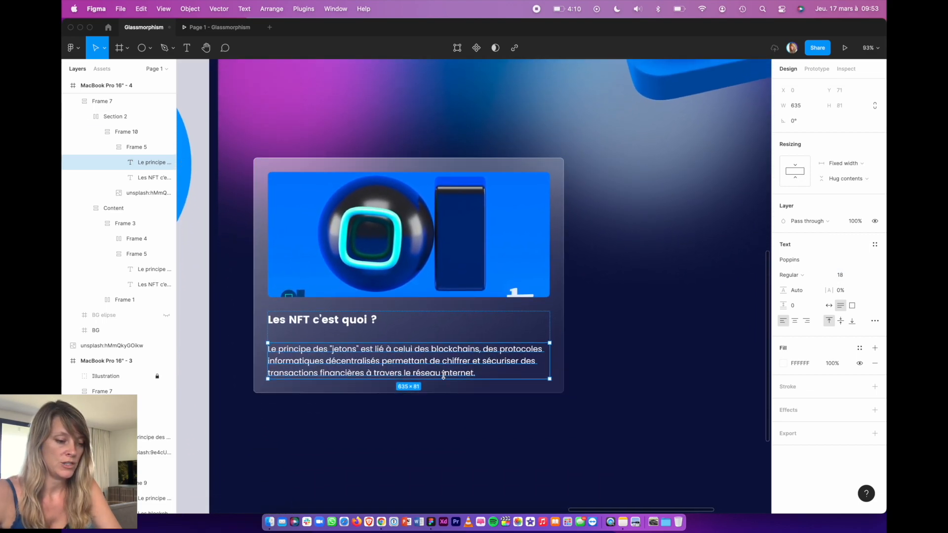
scroll(435, 345, "down", 1)
left_click(422, 311)
left_click(817, 190)
type("16")
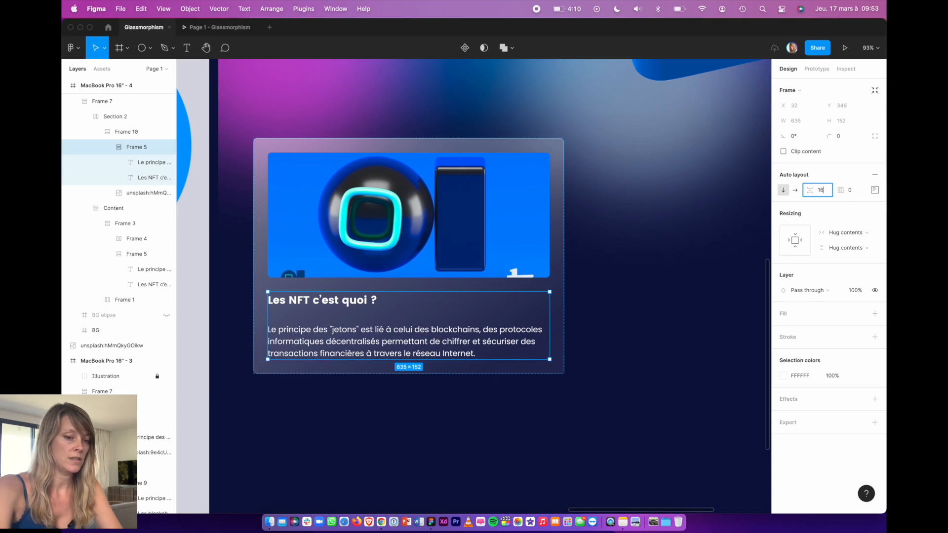
key("Return")
Make the card's text frame fill its container horizontally
scroll(339, 330, "down", 5)
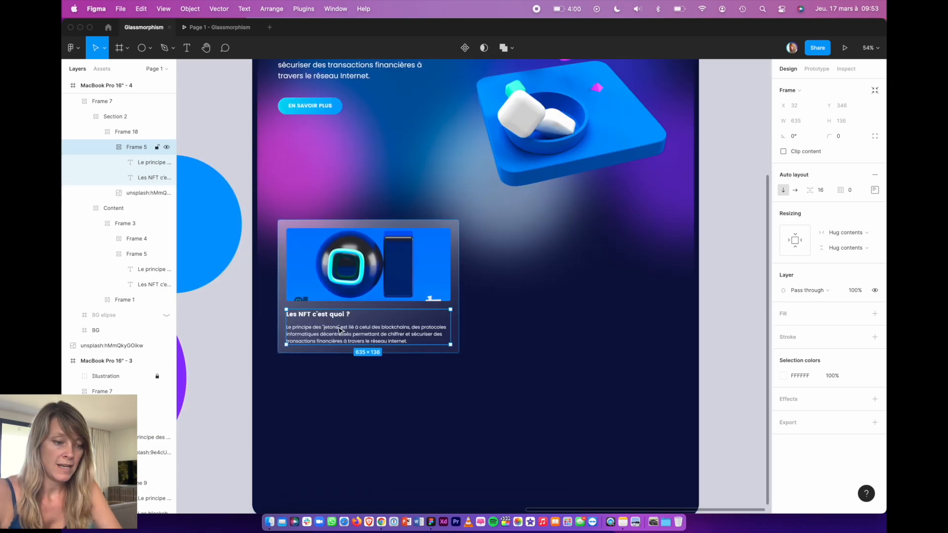
left_click(834, 234)
left_click(834, 244)
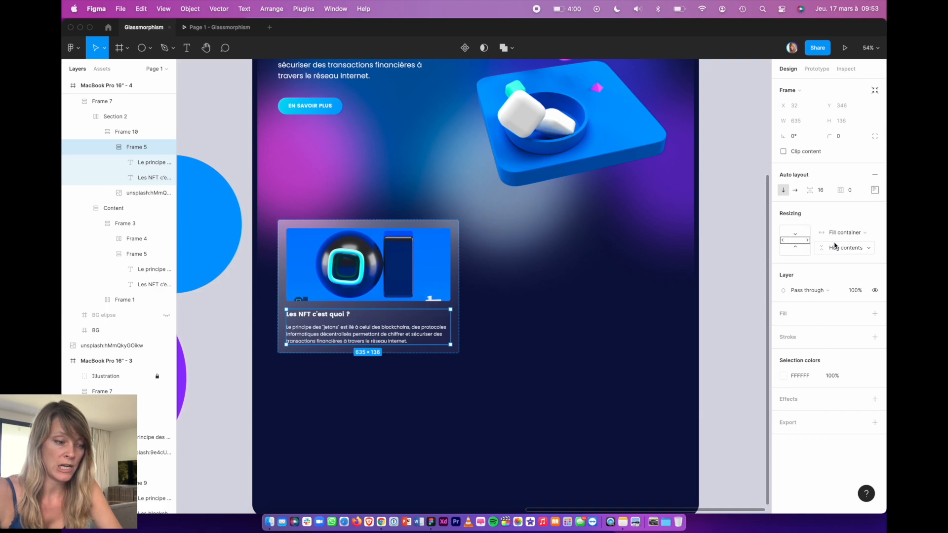
Set the horizontal resizing of the card's paragraph and title to Fill container
scroll(611, 280, "left", 1)
left_click(389, 334)
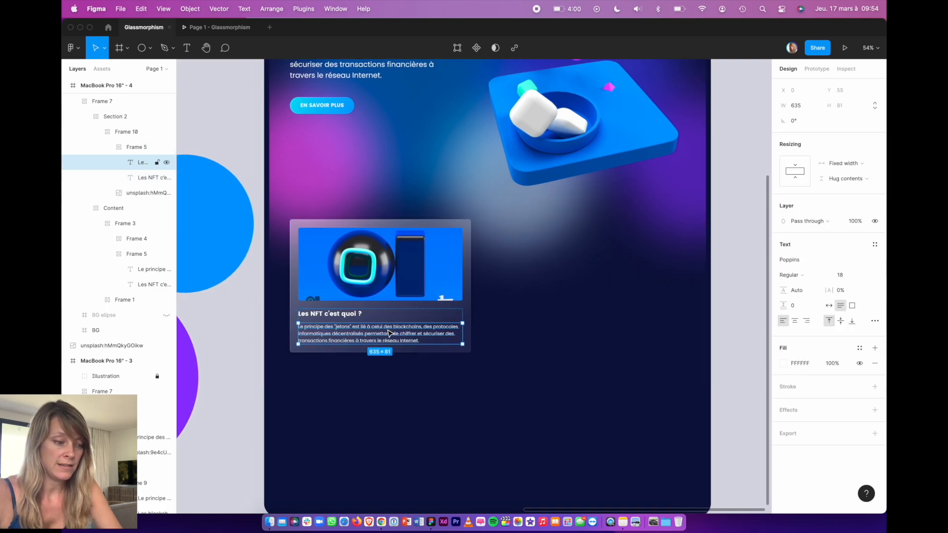
left_click(842, 165)
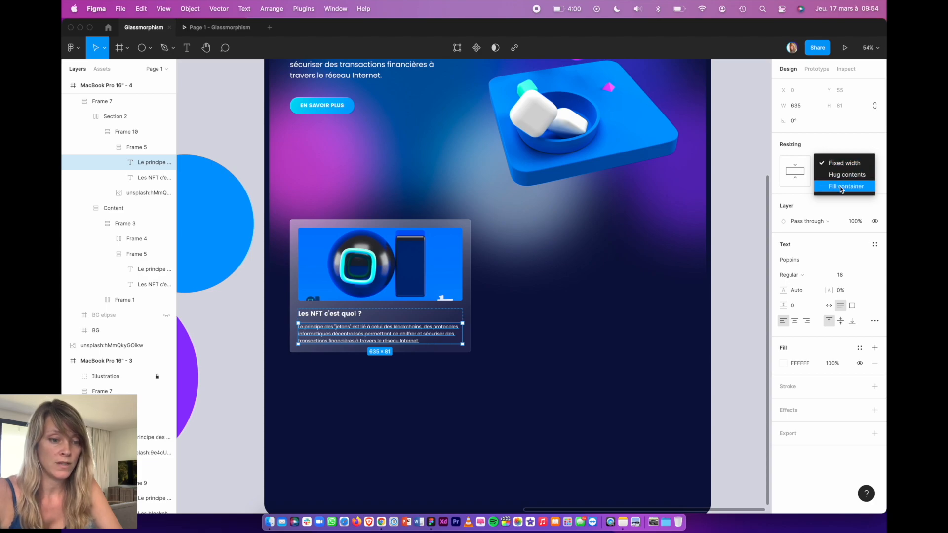
left_click(845, 186)
left_click(330, 317)
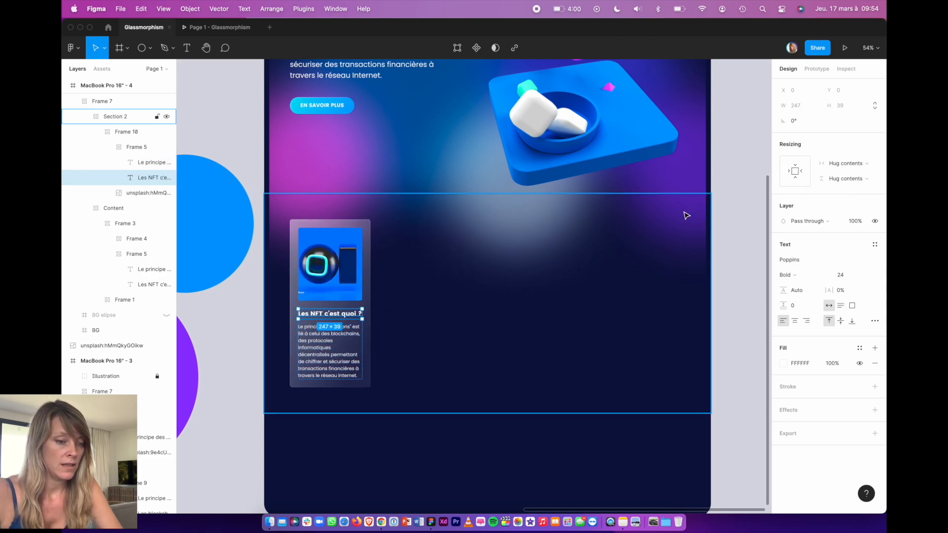
left_click(847, 162)
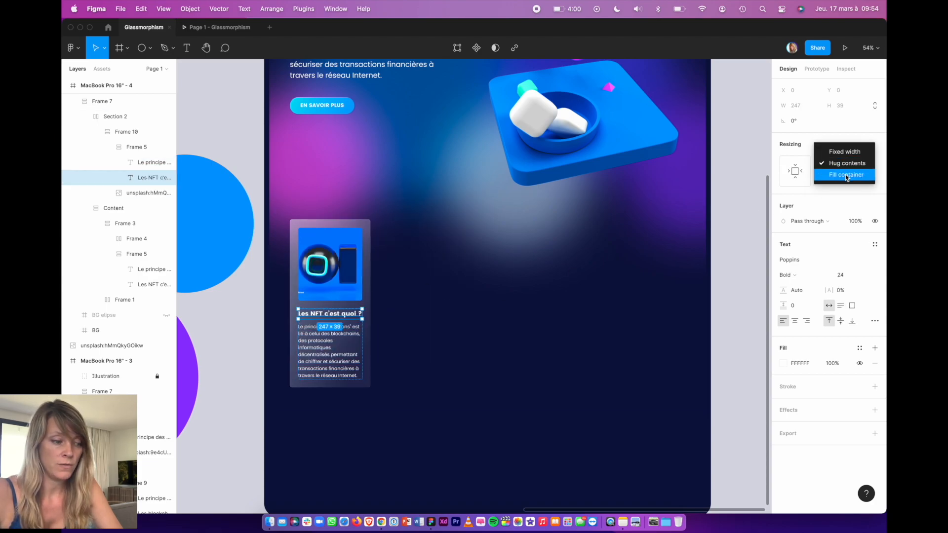
left_click(845, 174)
Duplicate the glass card twice to make a row of three cards in Section 2
left_click(325, 303)
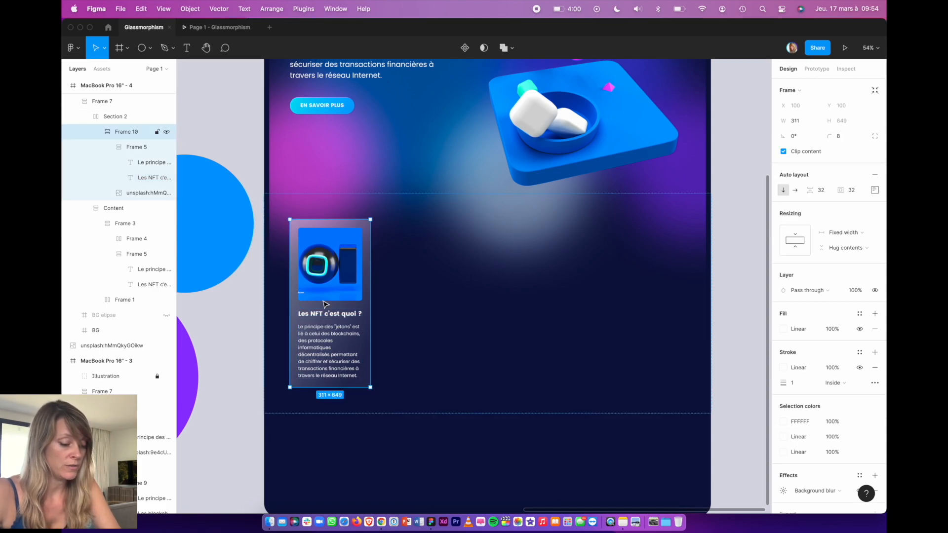
key("super+d")
key("super+d")
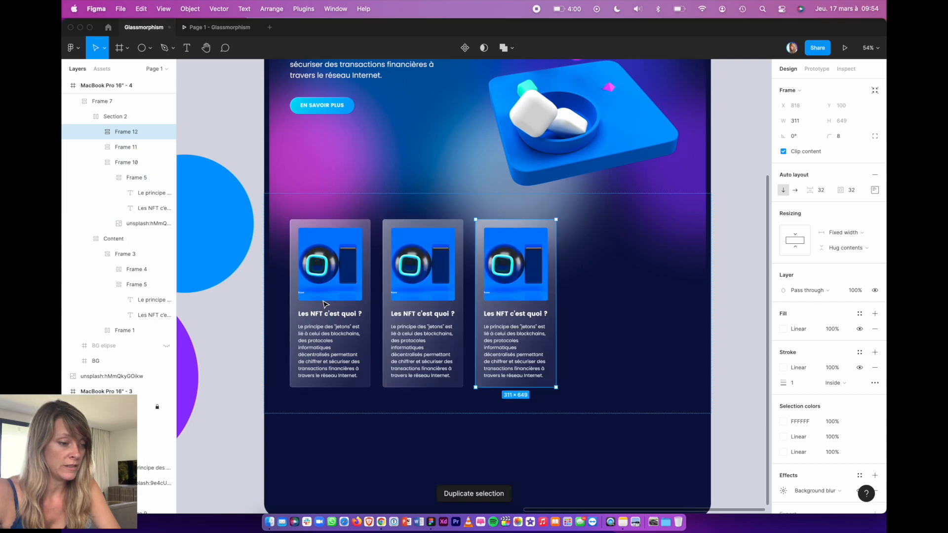
Set the width of all three cards to Fill container so they share the section's width
left_click(118, 162, "shift")
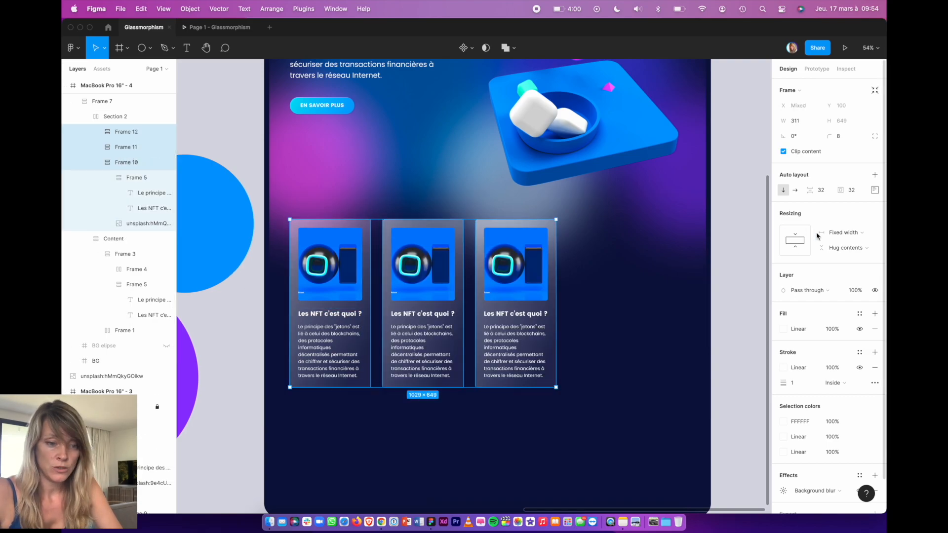
left_click(848, 238)
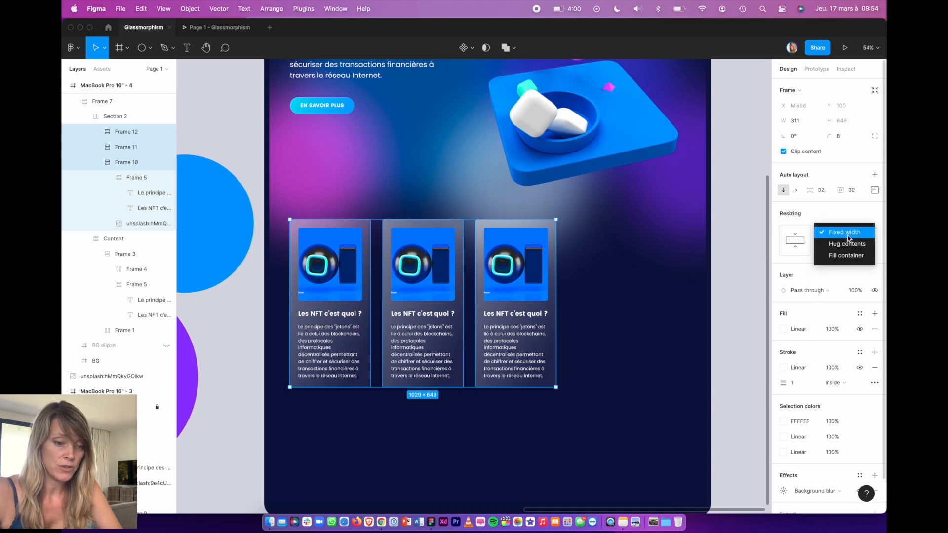
left_click(843, 255)
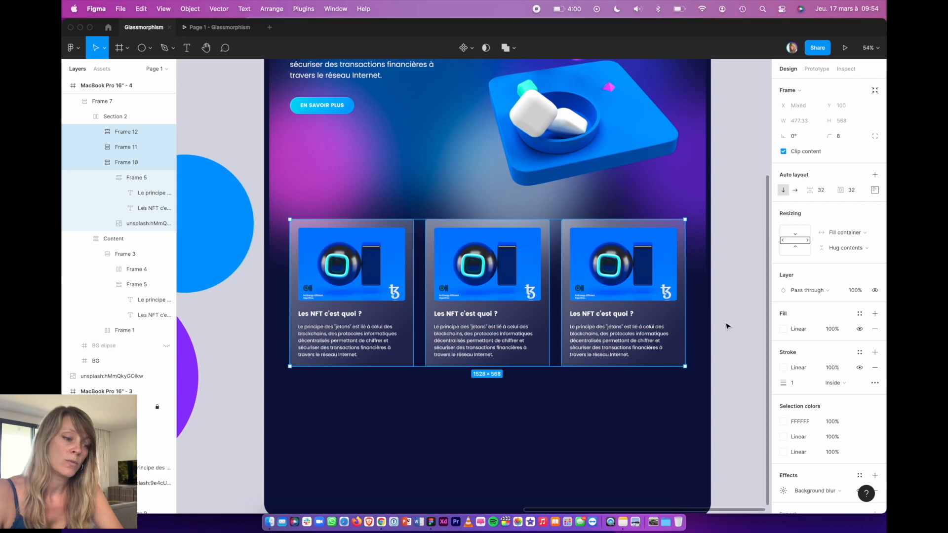
Shorten the middle card's paragraph so it ends after "des protocoles informatiques." and select that card
double_click(455, 348)
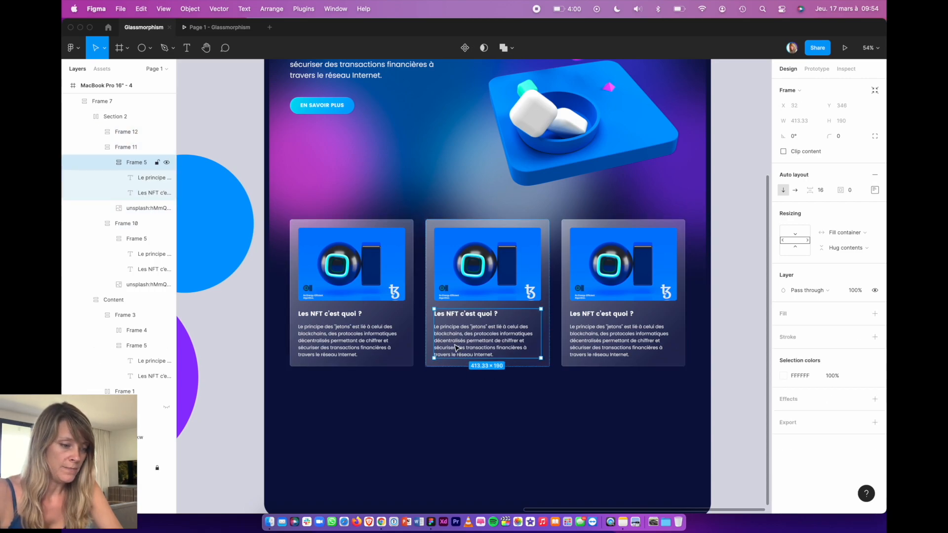
left_click(455, 348)
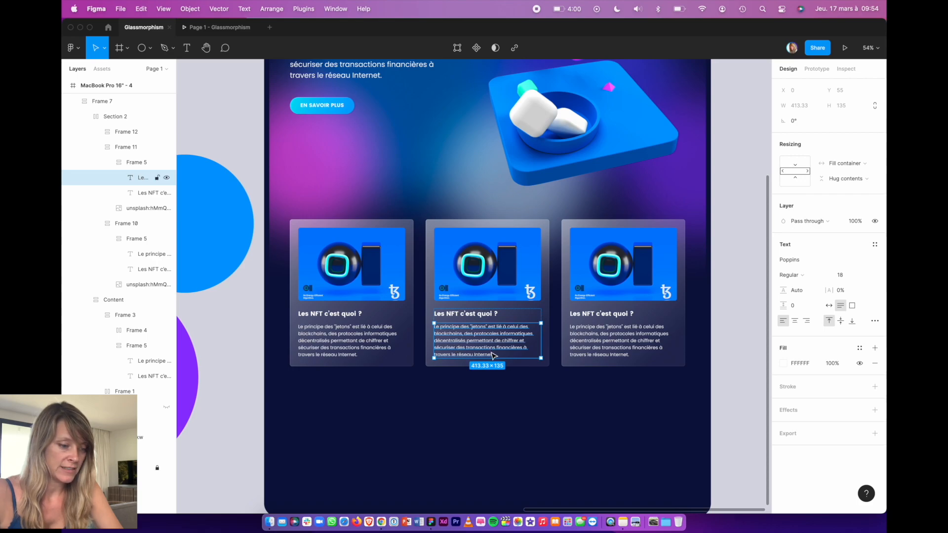
double_click(491, 354)
left_click_drag(491, 354, 434, 341)
key("BackSpace")
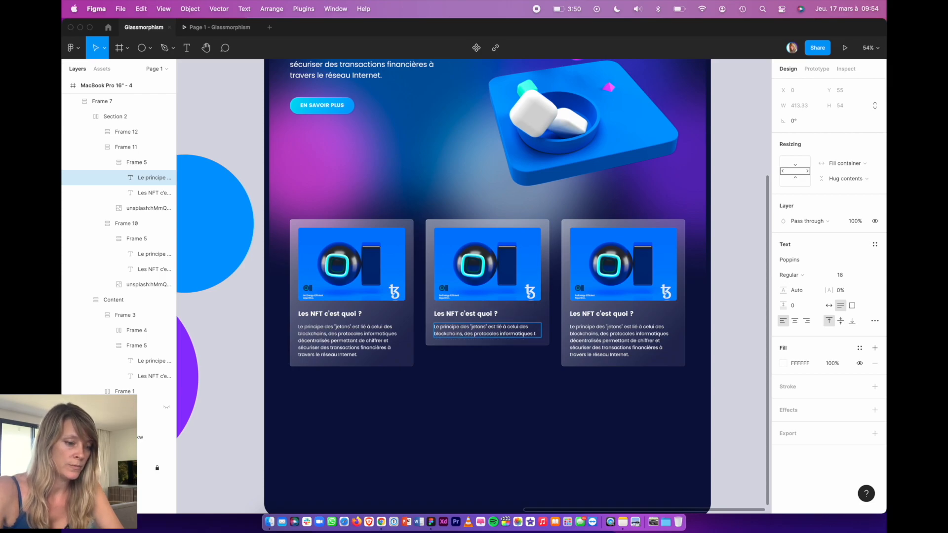
key("BackSpace")
key("BackSpace")
left_click(432, 229)
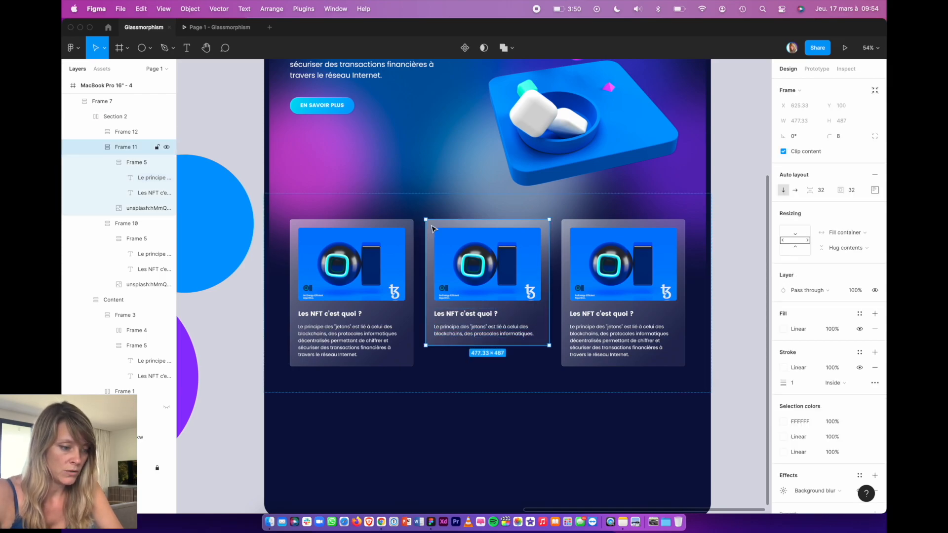
Set the middle card's vertical resizing to Fill container so its height matches the neighbouring cards
left_click(833, 248)
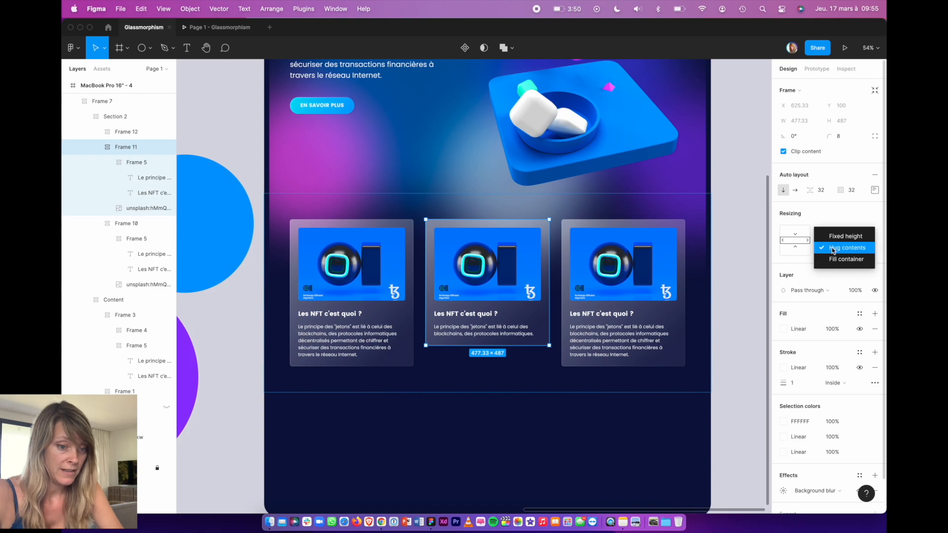
left_click(834, 260)
left_click(740, 271)
Make the hidden BG elipse layer of the MacBook Pro 16" - 4 frame visible behind the glass cards
scroll(466, 285, "down", 1)
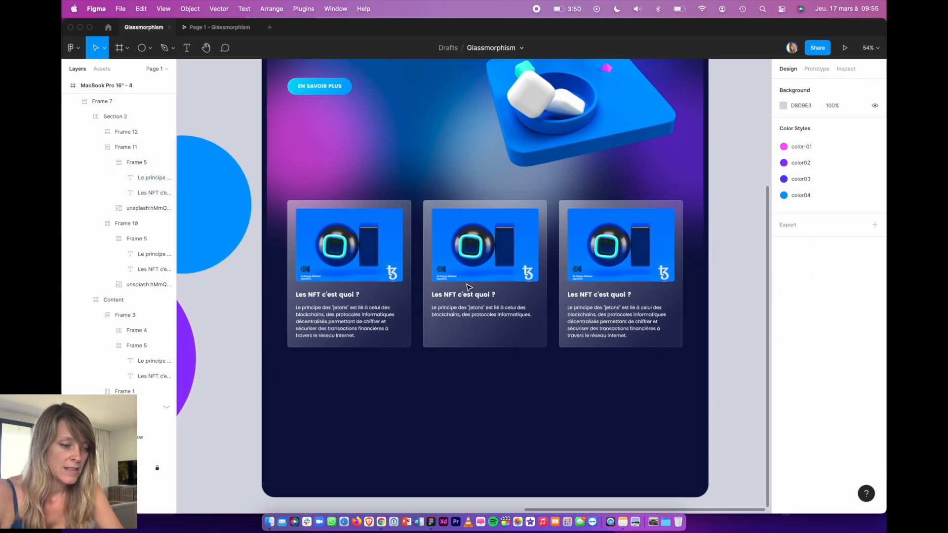
scroll(467, 285, "left", 1)
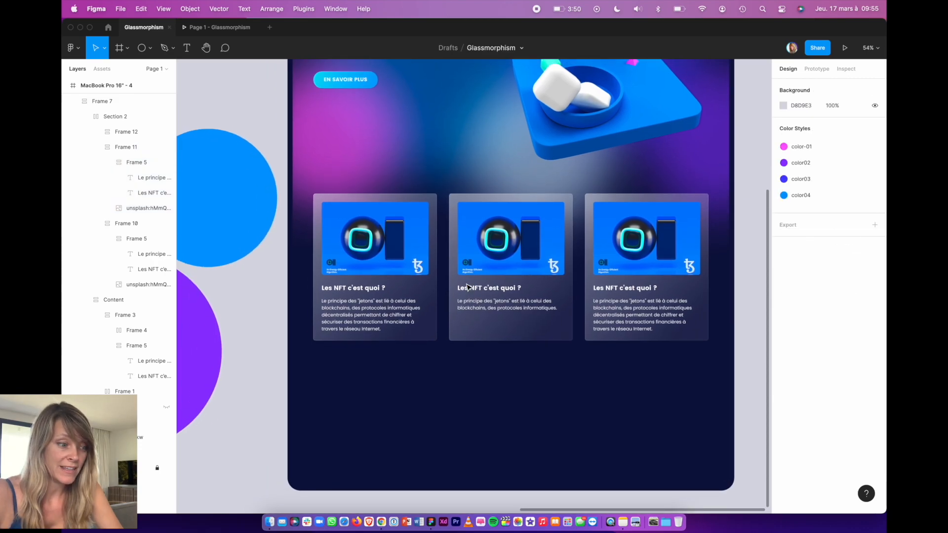
scroll(467, 287, "up", 1)
scroll(467, 286, "left", 1)
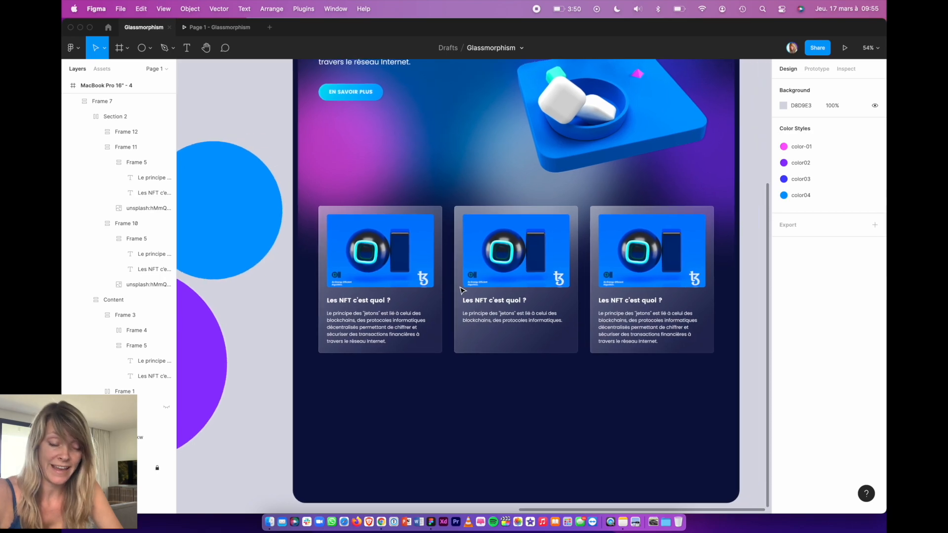
double_click(226, 225)
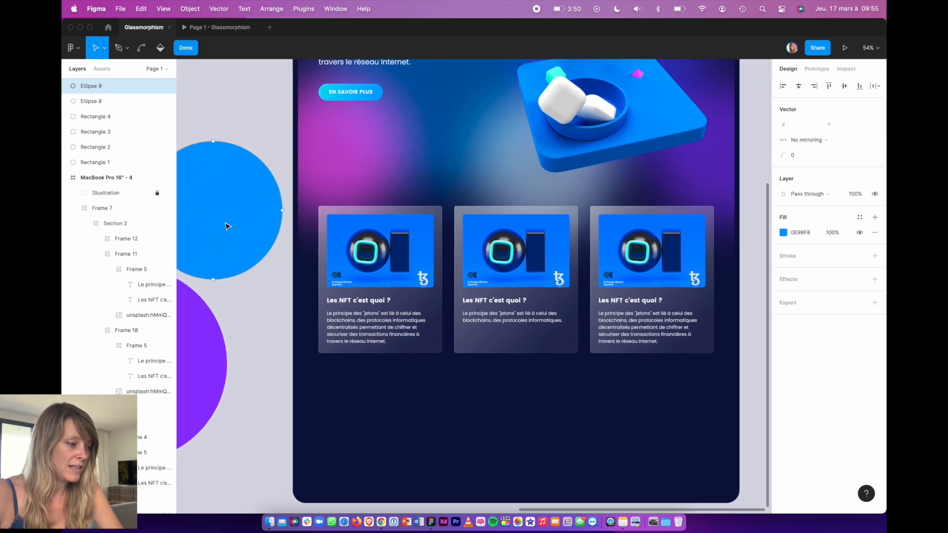
scroll(243, 265, "left", 3)
scroll(243, 265, "up", 2)
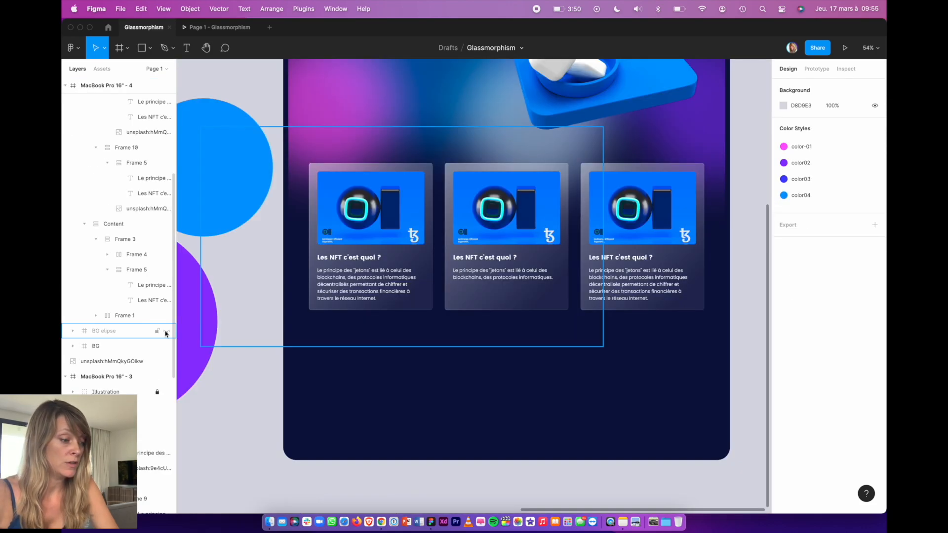
left_click(167, 332)
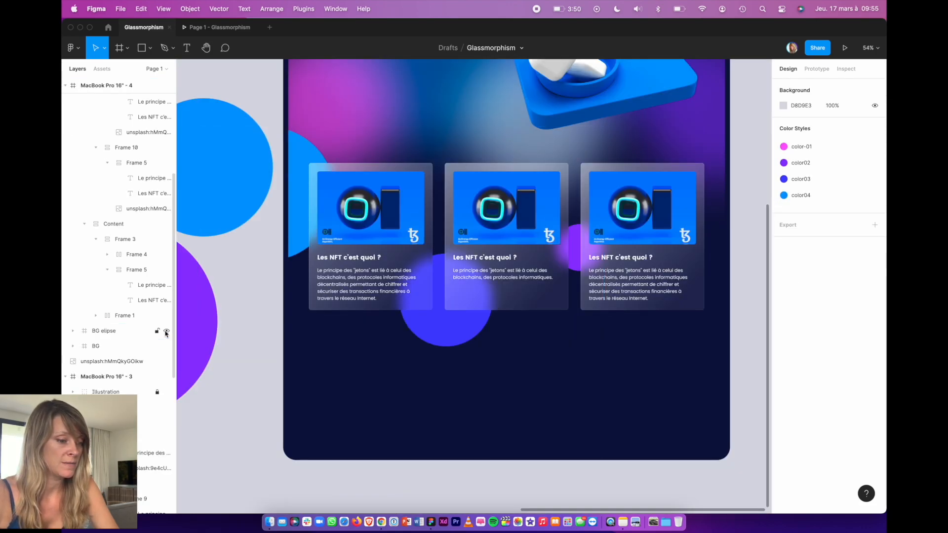
scroll(415, 315, "up", 5)
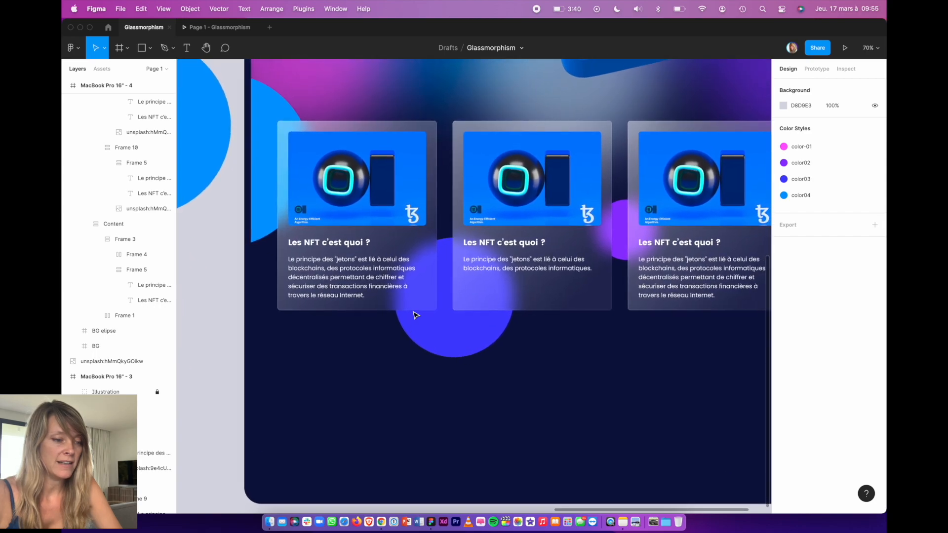
scroll(415, 314, "right", 1)
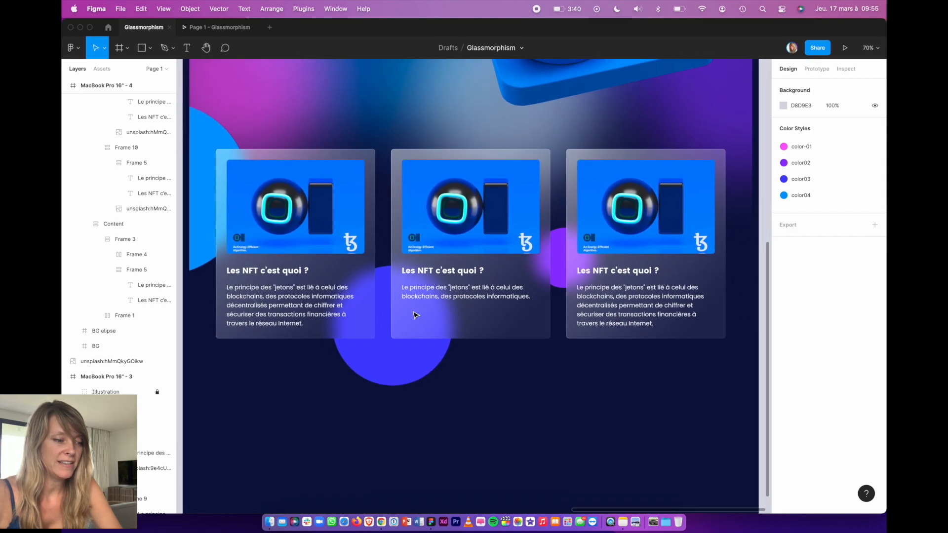
Review the finished landing page in the Page 1 - Glassmorphism prototype, from the hero section down to the three cards
left_click(220, 27)
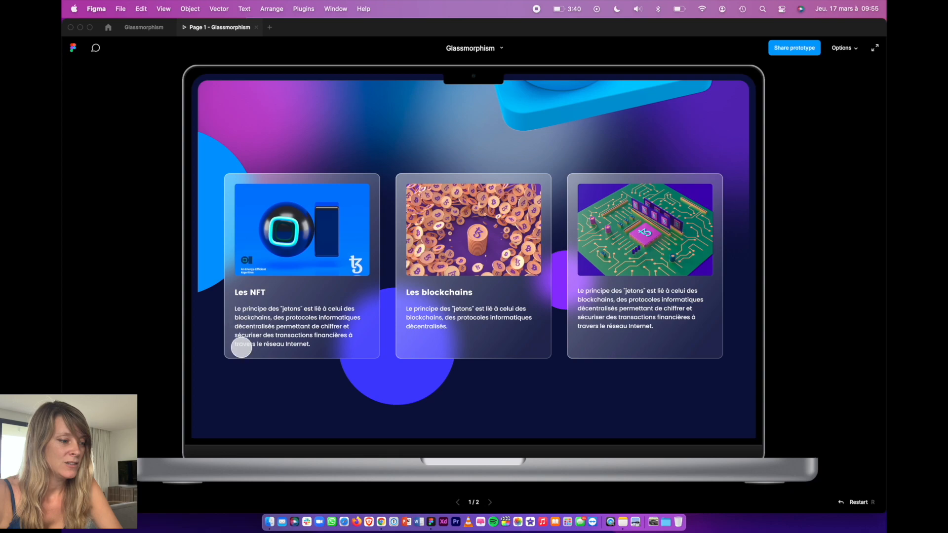
scroll(242, 351, "down", 1)
scroll(241, 350, "up", 5)
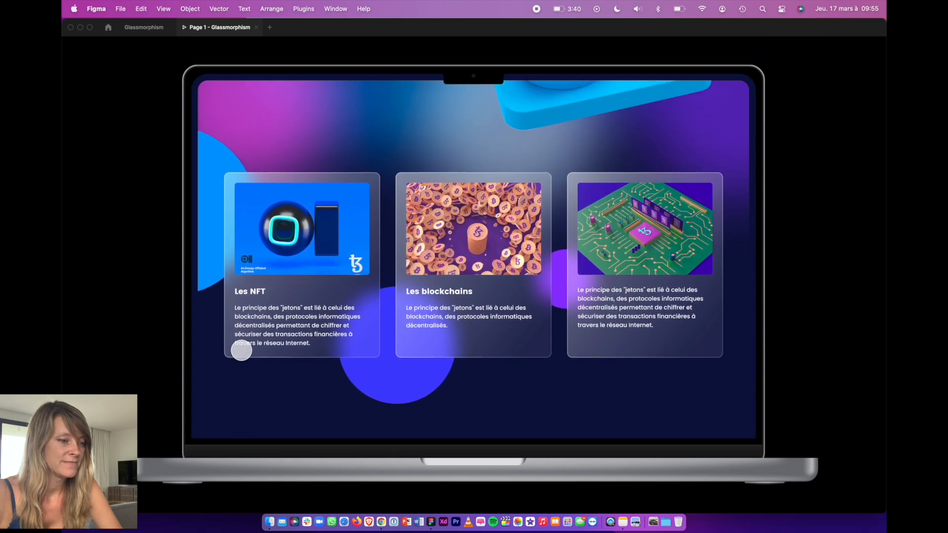
scroll(241, 351, "up", 10)
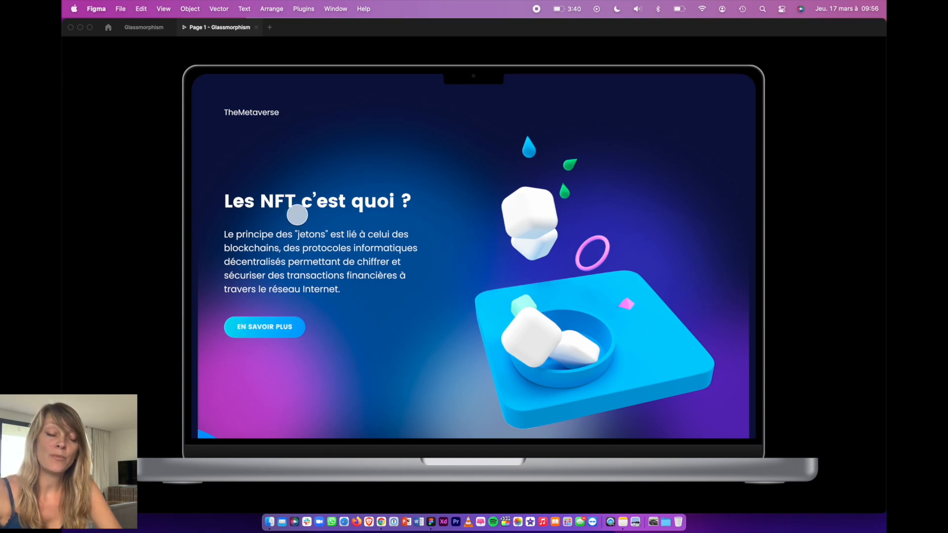
scroll(297, 214, "down", 15)
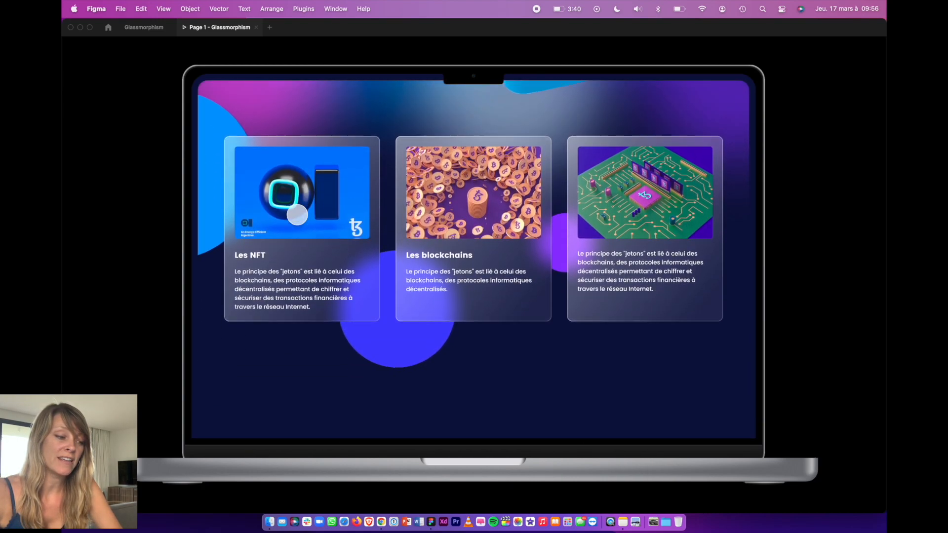
scroll(297, 215, "up", 6)
scroll(297, 214, "up", 3)
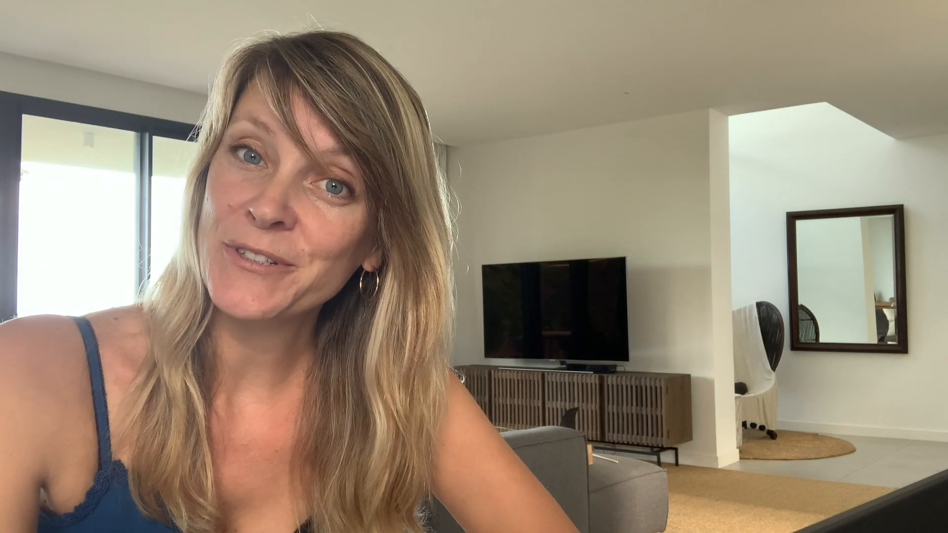